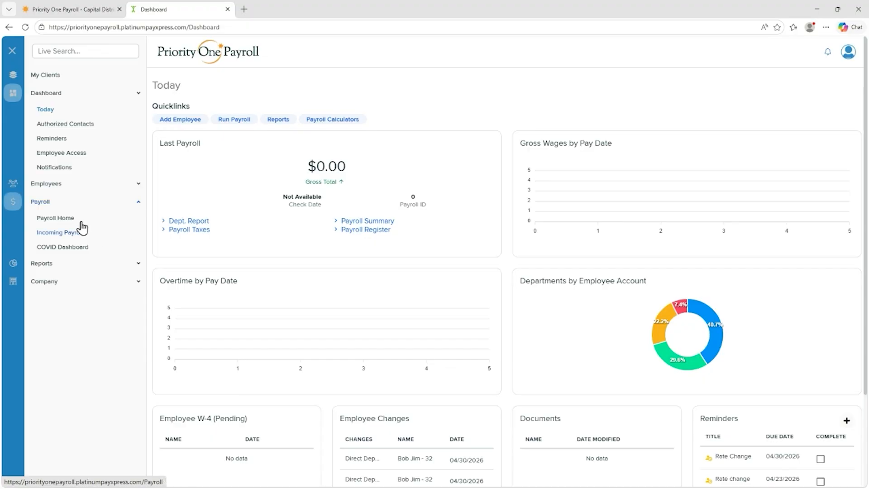
Start a regular payroll for the suggested weekly pay period dated 05/01/2026 and open the in-progress PPxPowerGrid for editing
left_click(63, 219)
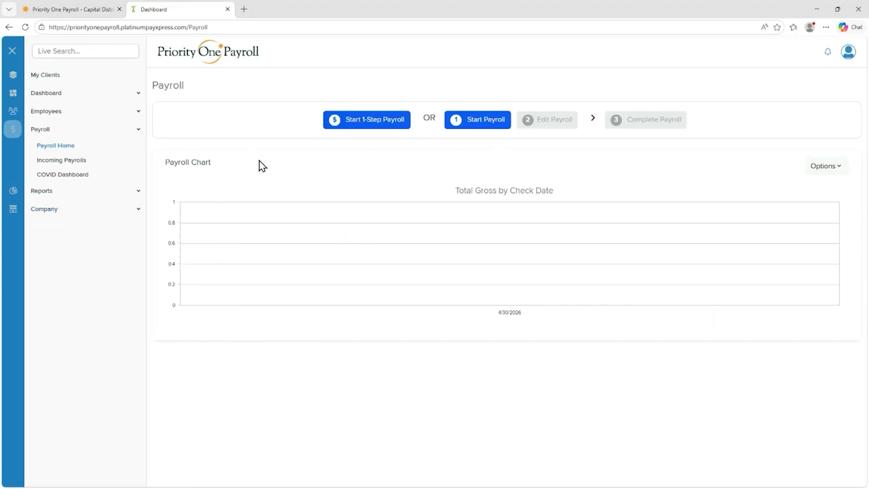
left_click(14, 52)
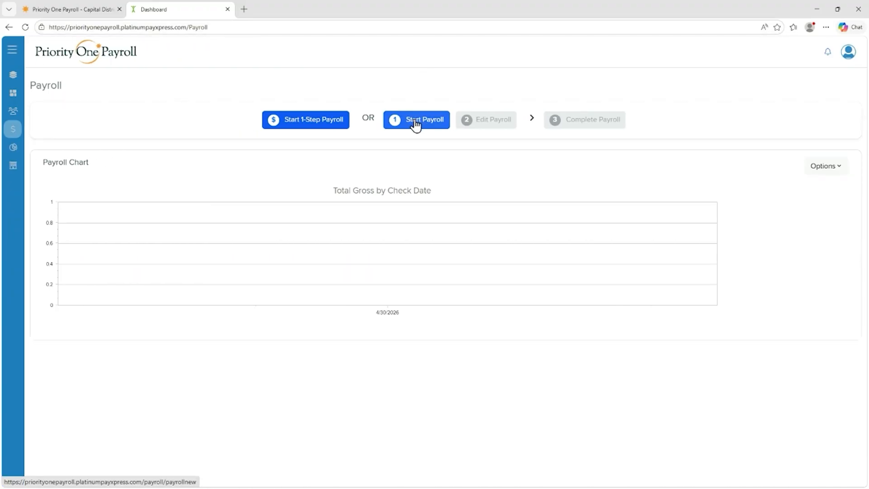
left_click(415, 121)
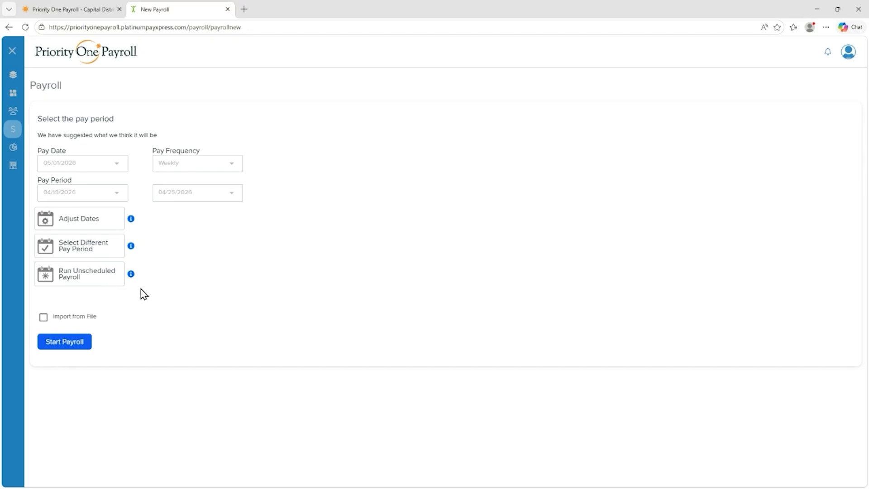
left_click(72, 346)
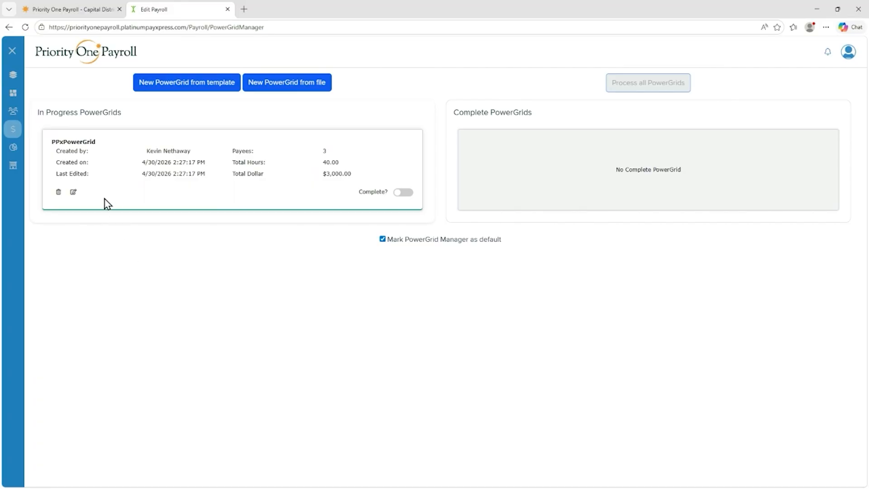
left_click(72, 193)
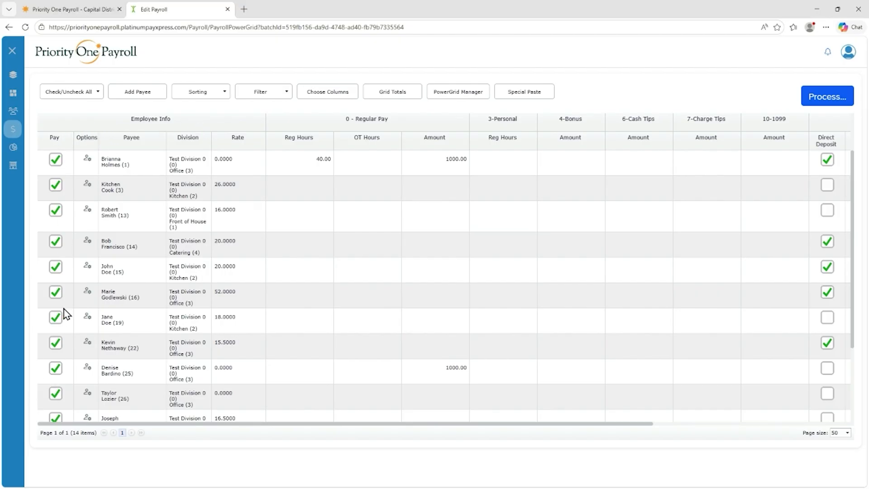
Exclude the payees in grid rows 5 to 8, 10, 11 and 13 from this payroll's pay
scroll(58, 190, "down", 3)
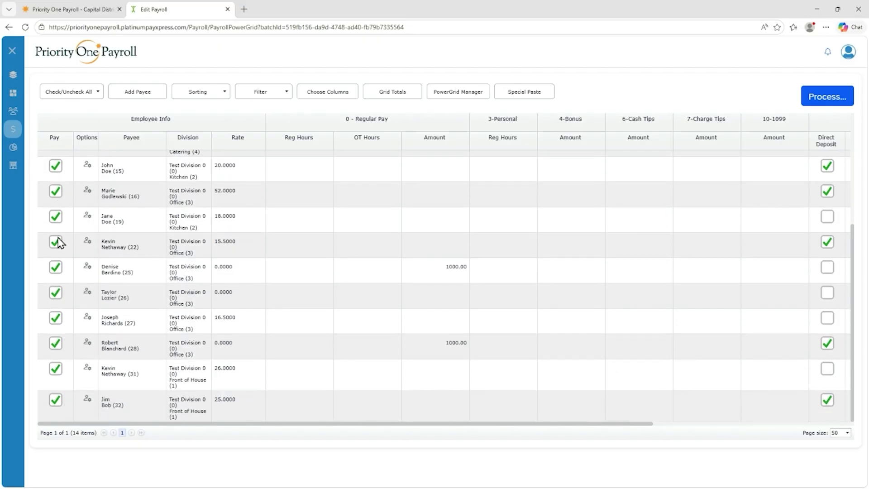
scroll(61, 245, "up", 3)
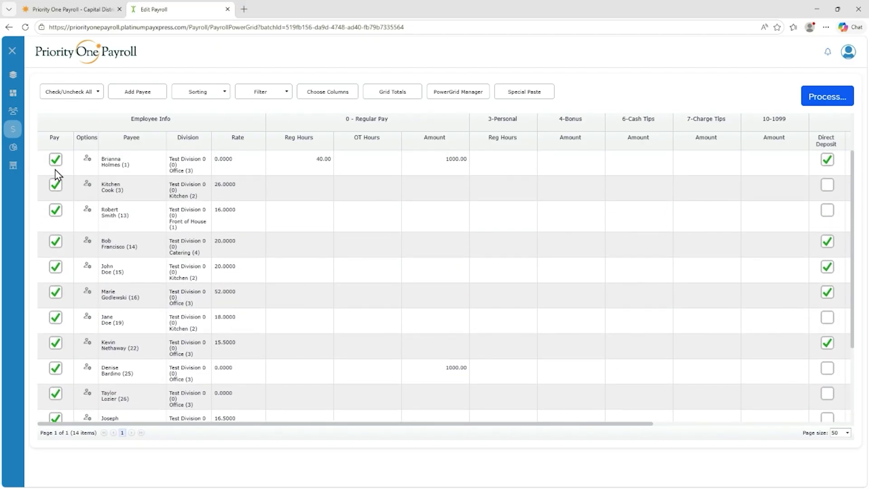
scroll(58, 389, "down", 3)
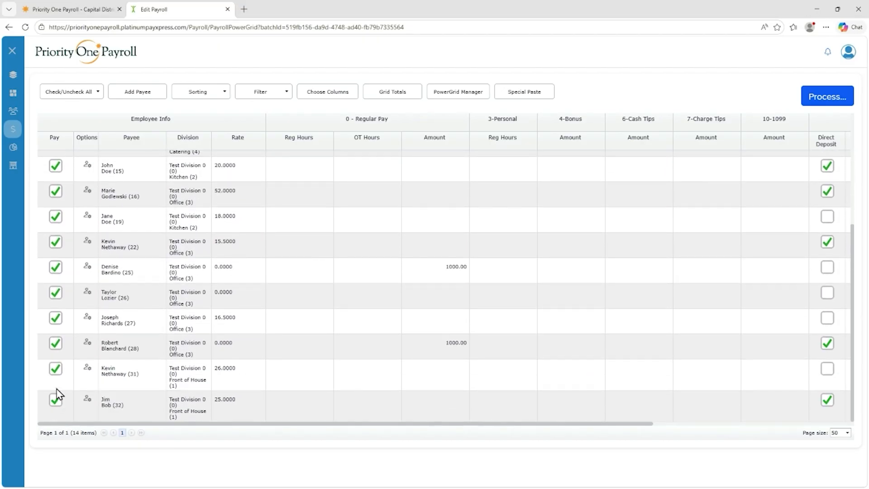
left_click(54, 369)
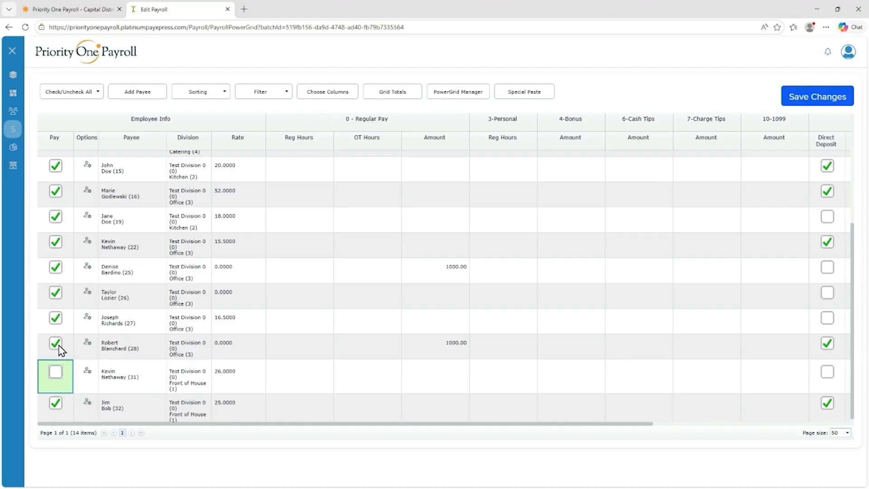
left_click(57, 320)
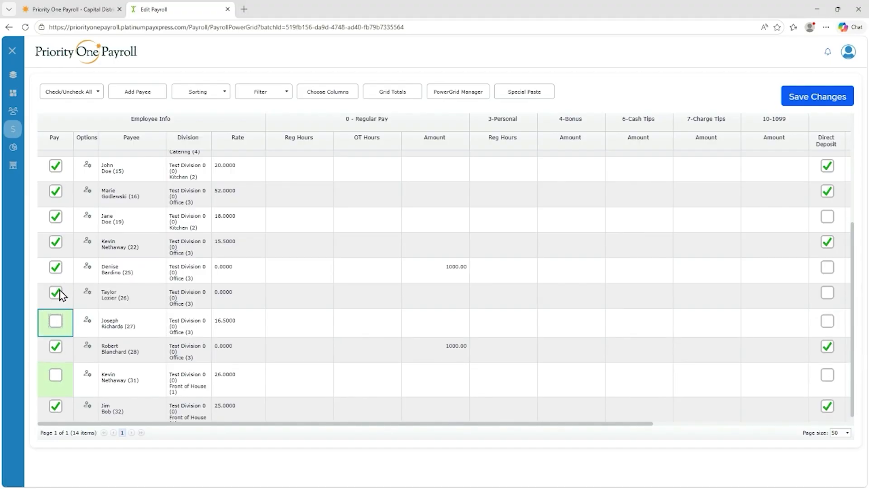
left_click(59, 294)
left_click(55, 244)
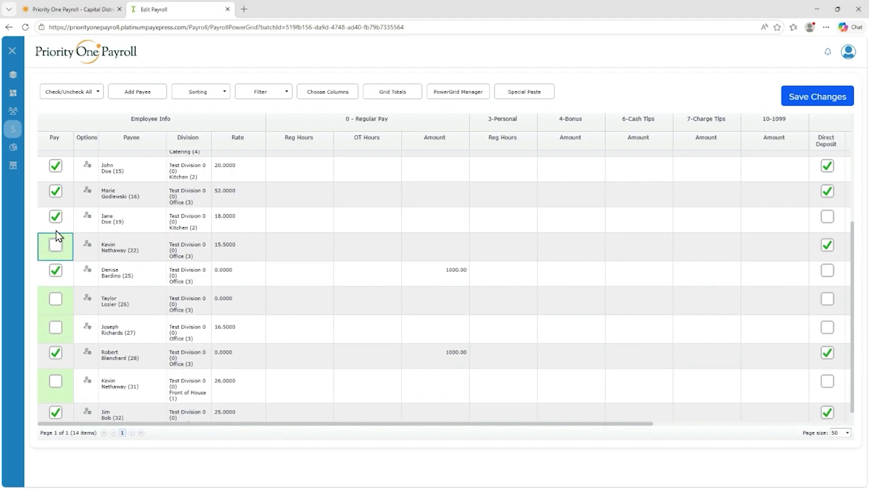
left_click(55, 217)
left_click(54, 192)
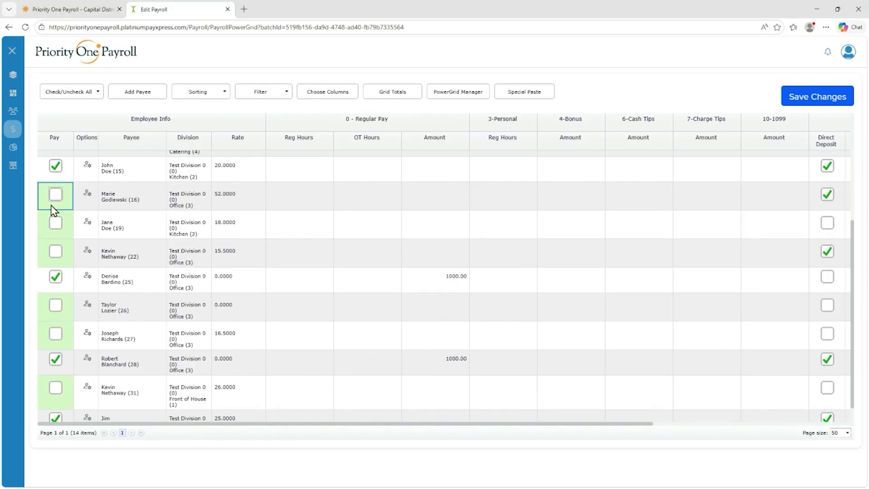
scroll(55, 210, "up", 2)
left_click(56, 257)
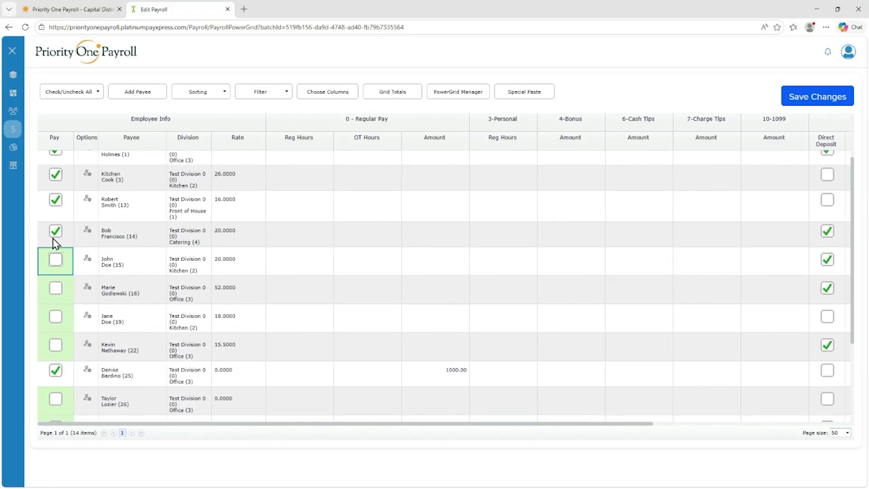
scroll(68, 245, "up", 1)
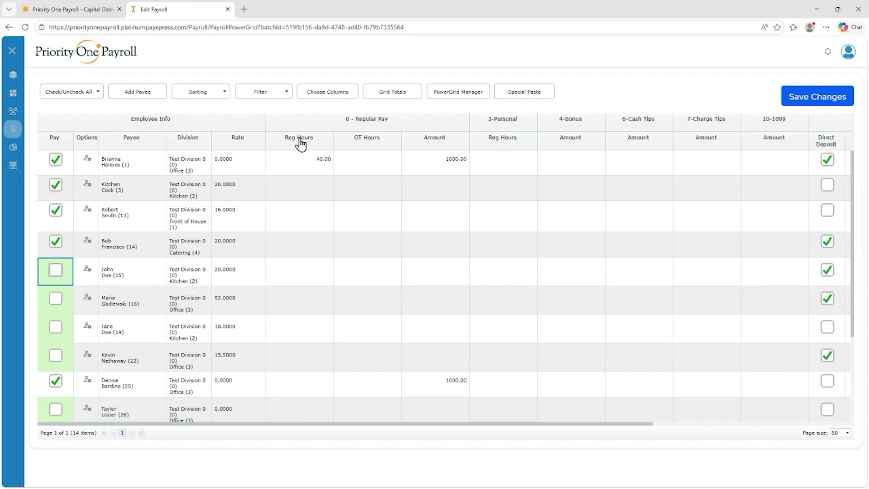
Sort the payroll grid by the Regular Pay Amount column in ascending order
left_click(439, 144)
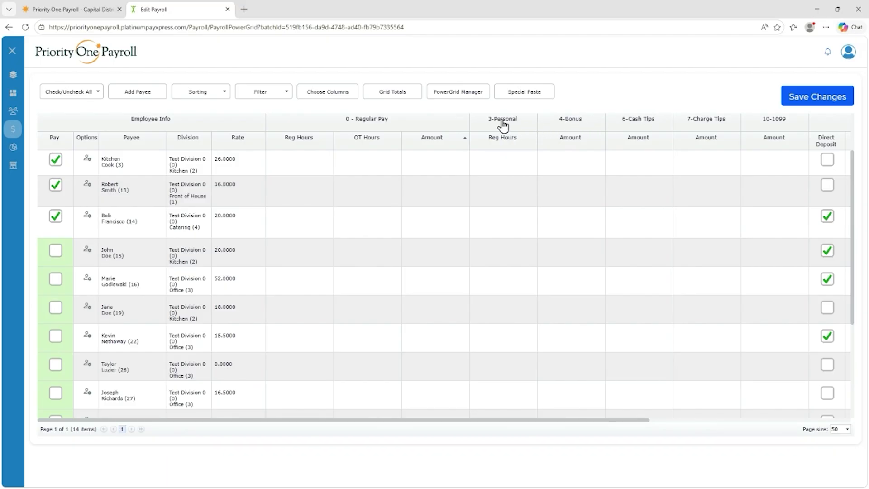
left_click(244, 170)
left_click(506, 167)
Look through the employee list for adding a payee, close it, and check the grid's sorting and filter options
left_click(154, 97)
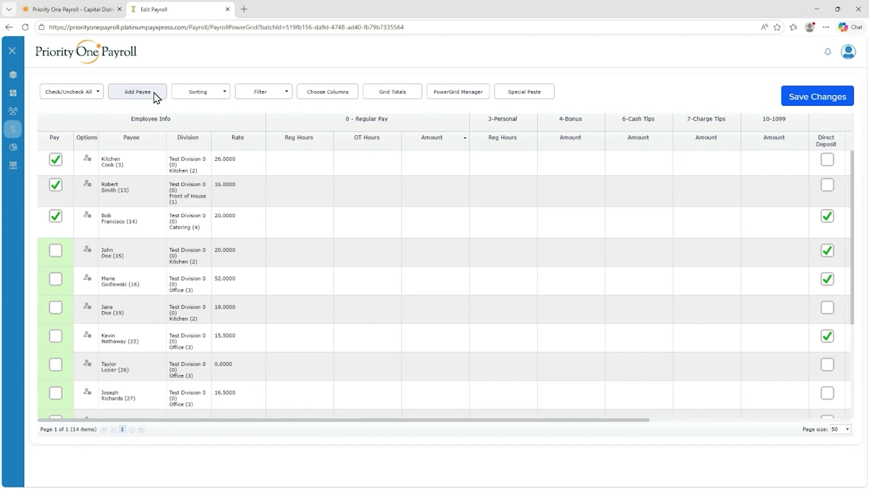
left_click(465, 296)
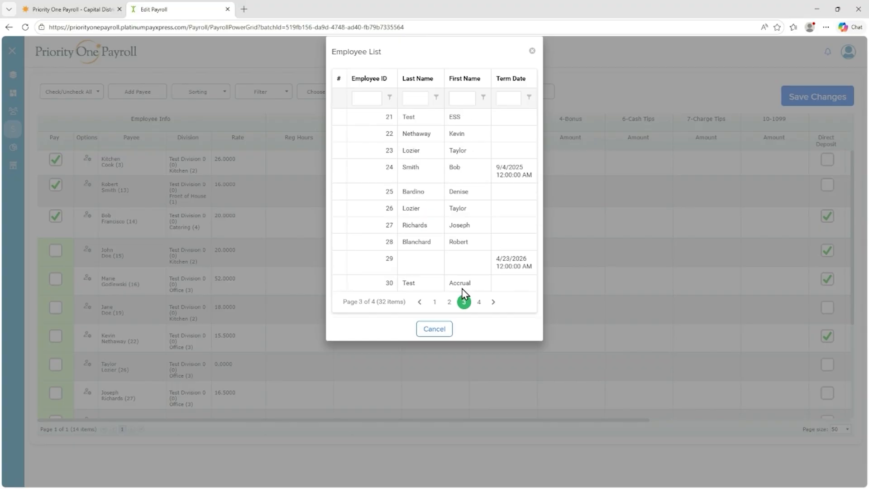
left_click(435, 325)
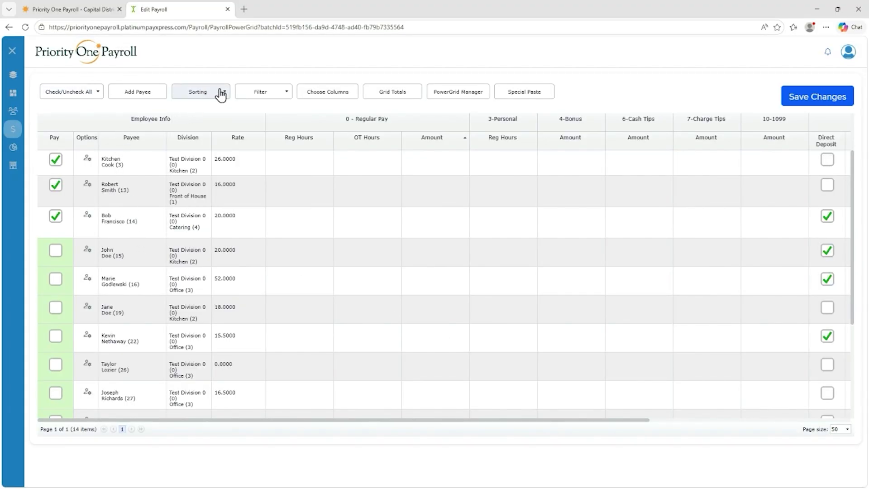
mouse_move(224, 96)
mouse_move(284, 96)
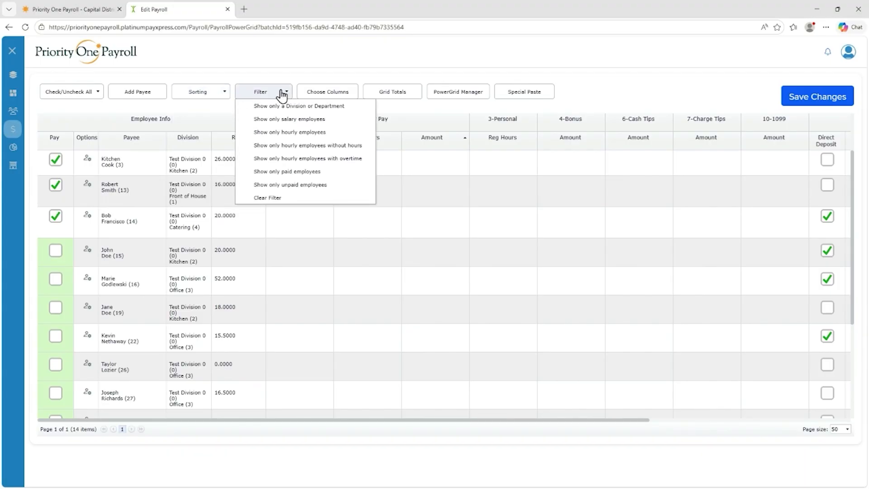
Hide the 10-1099, 225-Overtime - Unqualified (OBBBA), 228-Tips Credit and 227-Tips Cash columns by moving them into the Column Chooser
left_click(343, 95)
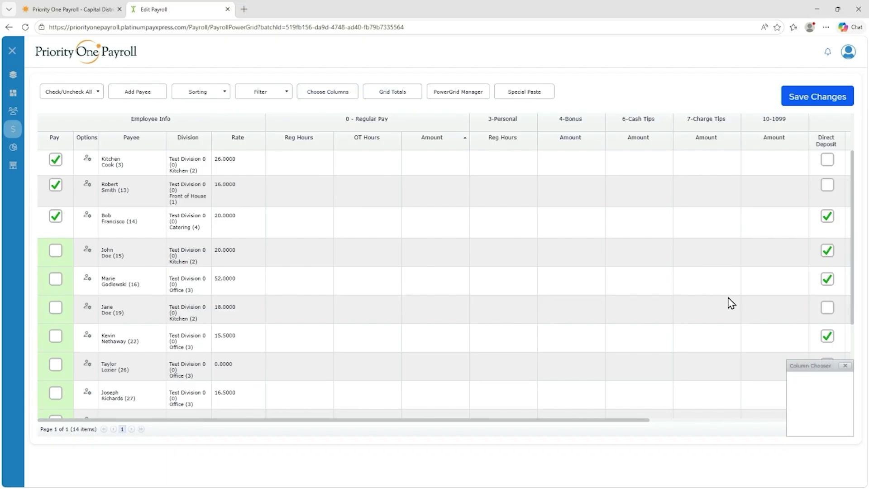
left_click_drag(770, 128, 823, 398)
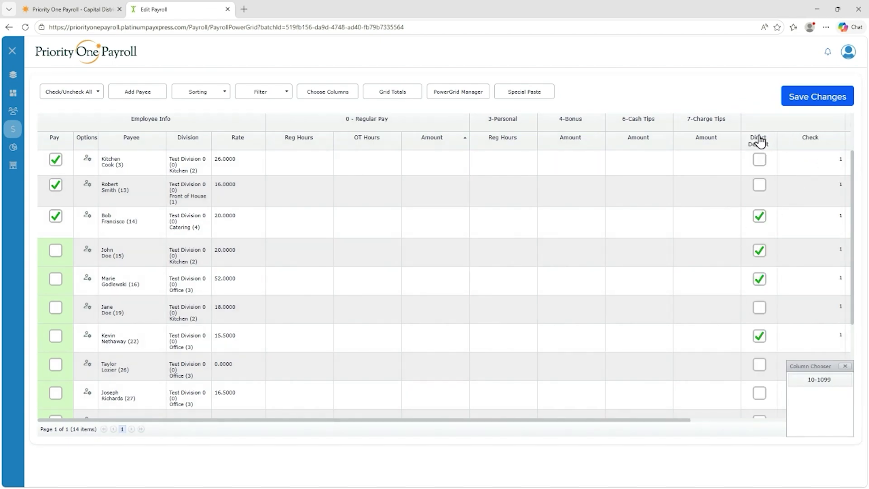
scroll(759, 203, "down", 3)
left_click_drag(687, 421, 781, 423)
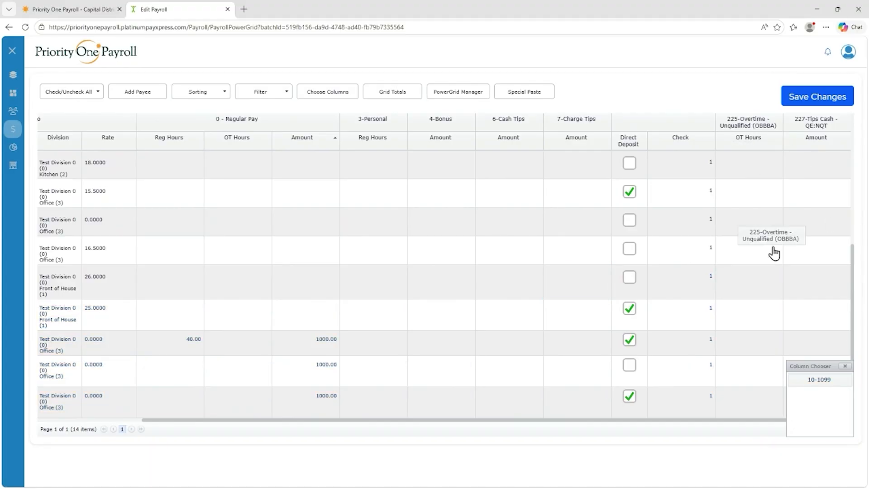
left_click_drag(775, 253, 822, 388)
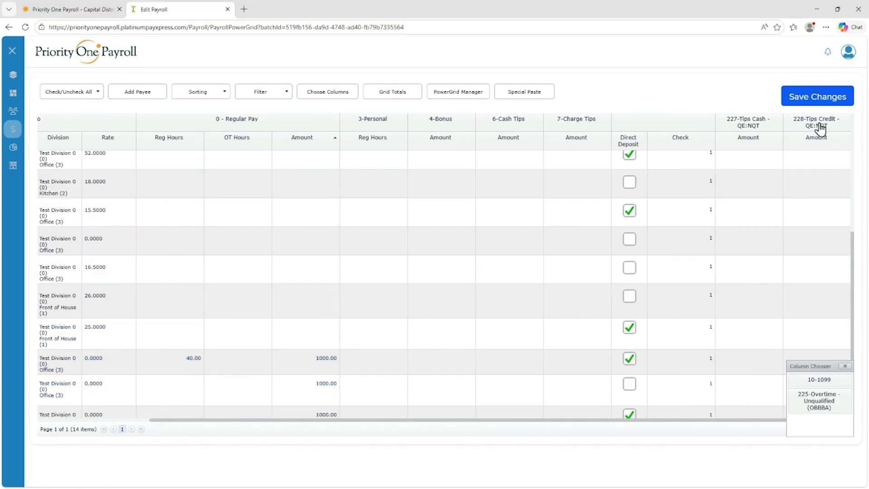
left_click_drag(821, 129, 829, 436)
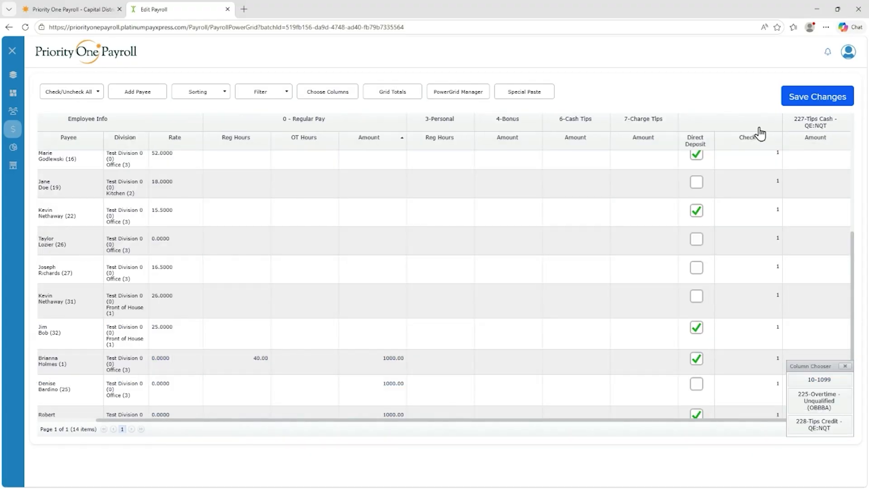
left_click_drag(818, 128, 822, 392)
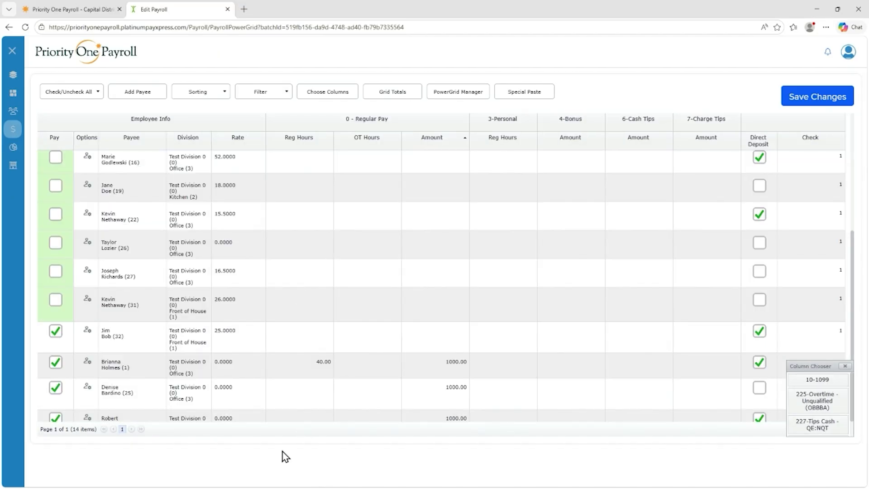
Narrow the Payee and Rate columns so the payroll grid takes up less width
scroll(257, 344, "up", 3)
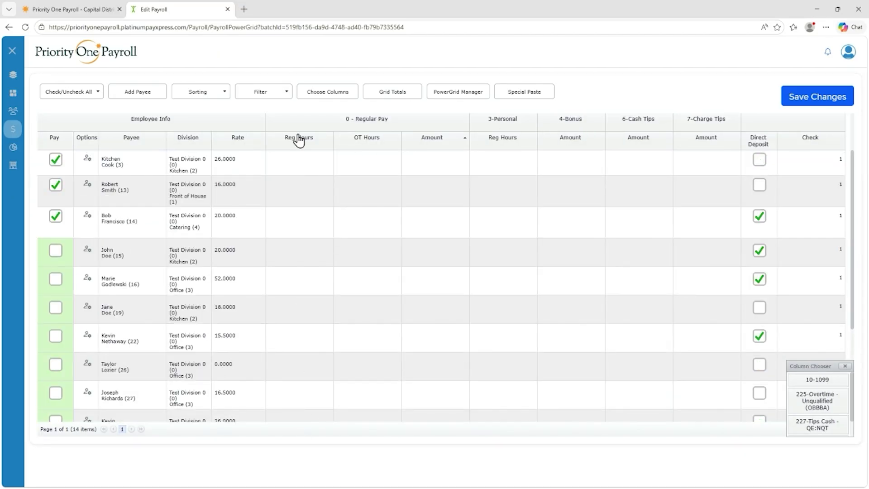
mouse_move(504, 122)
left_mouse_down()
mouse_move(584, 122)
mouse_move(496, 131)
left_mouse_up()
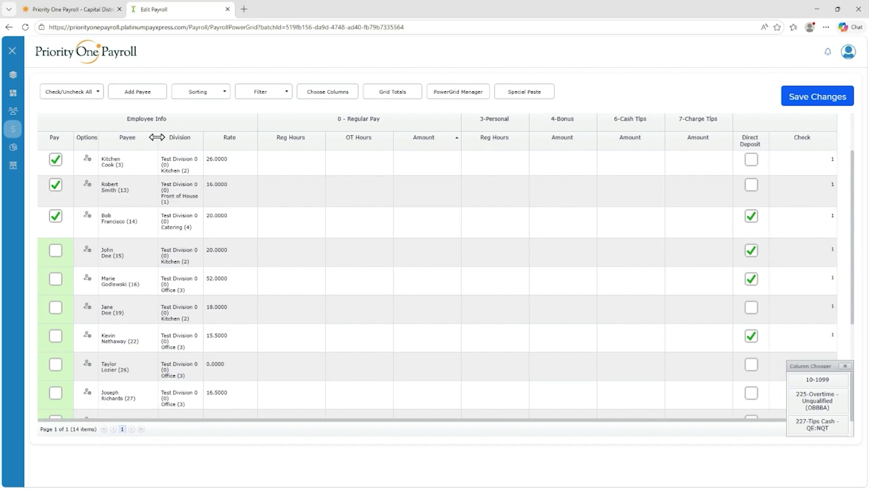
mouse_move(157, 137)
left_mouse_down()
mouse_move(232, 137)
mouse_move(142, 138)
left_mouse_up()
mouse_move(240, 137)
left_mouse_down()
mouse_move(290, 143)
mouse_move(230, 141)
left_mouse_up()
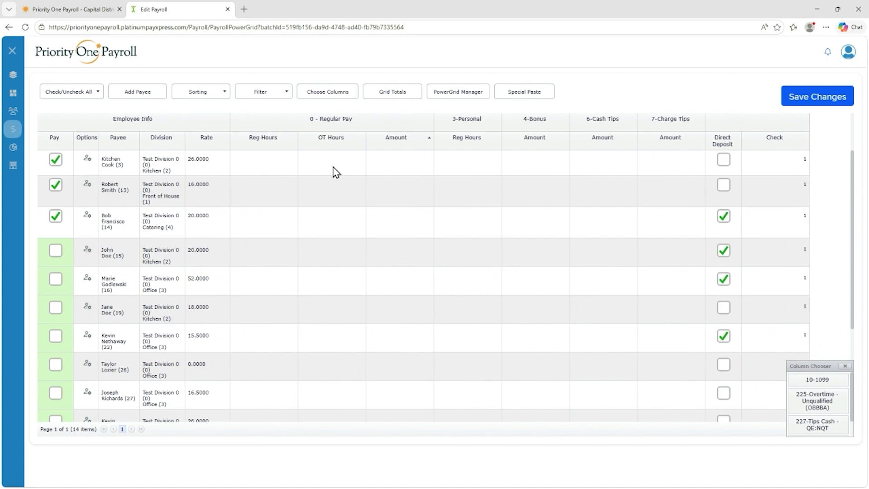
Examine the row options available for the first payee and close them without choosing any
left_click(88, 161)
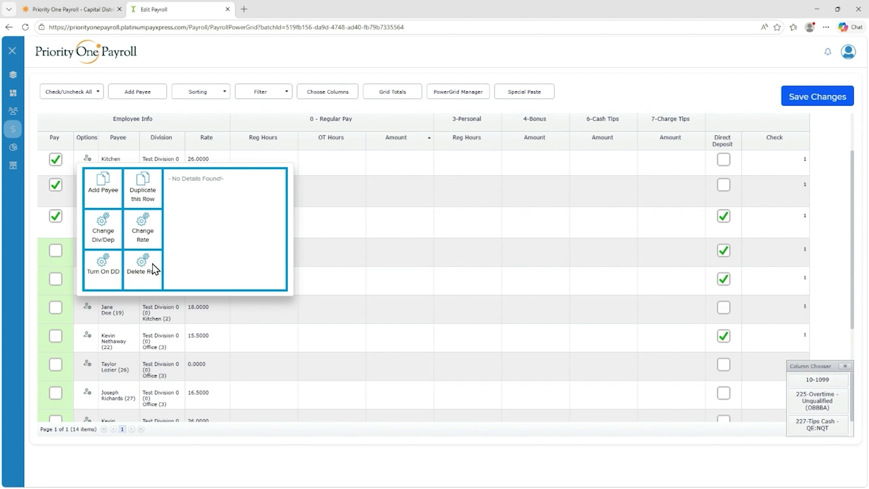
left_click(348, 188)
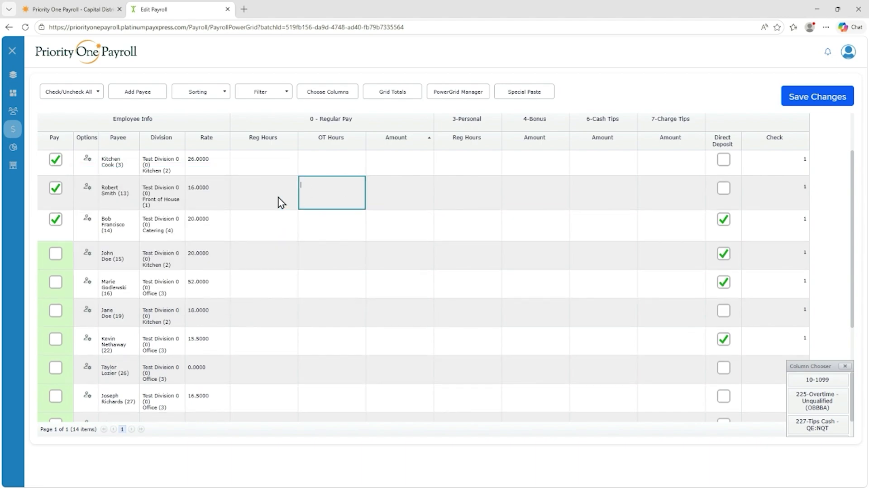
Enter 40 regular hours and 4 overtime hours under Regular Pay for the first payee
left_click(253, 165)
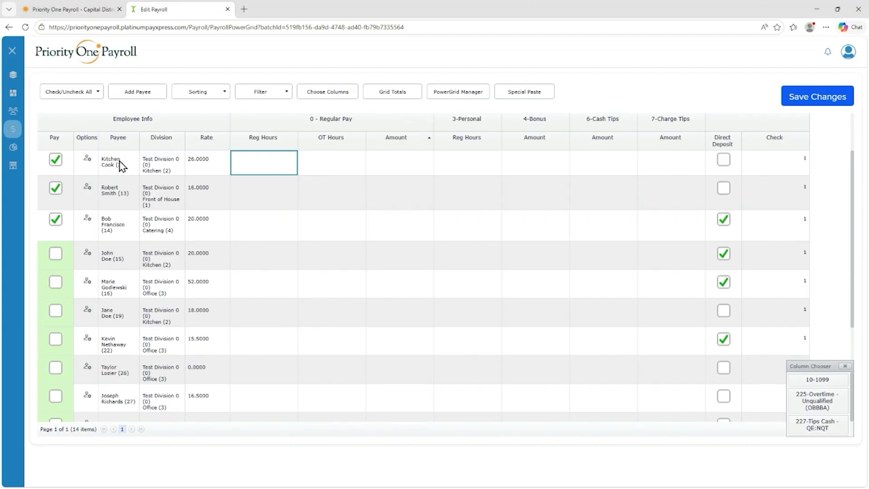
left_click(257, 166)
type("40")
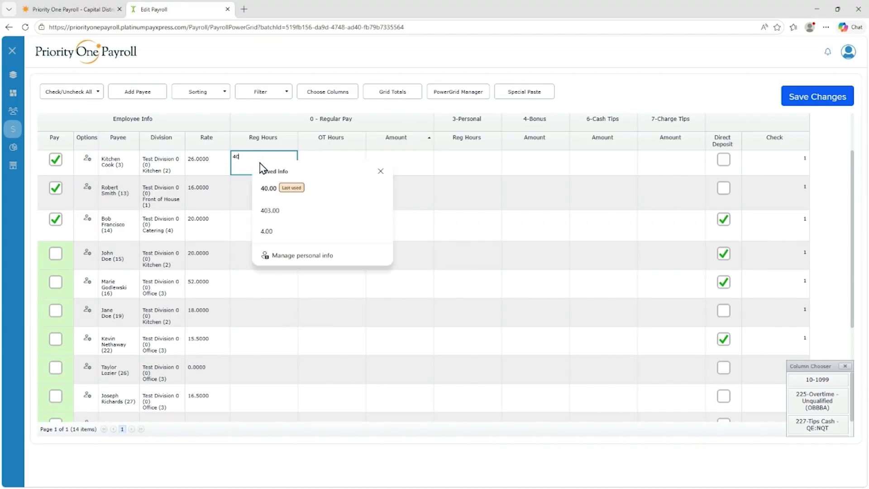
key("Tab")
type("4")
key("Tab")
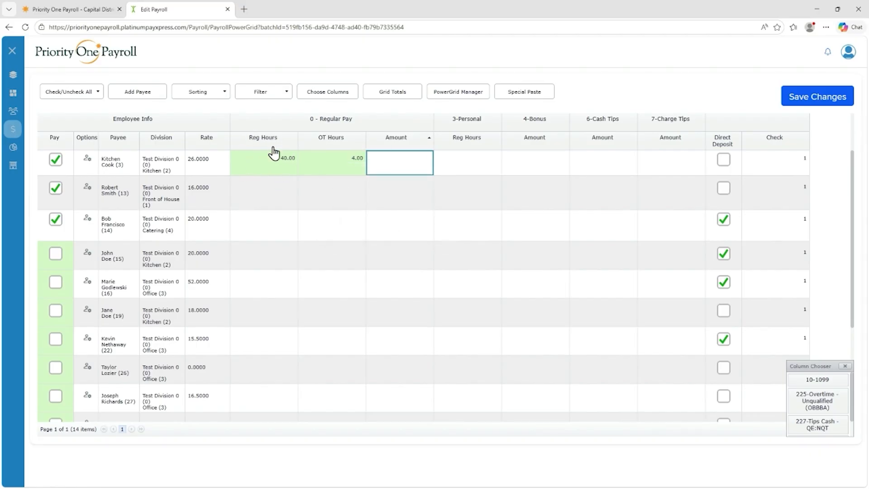
left_click(271, 203)
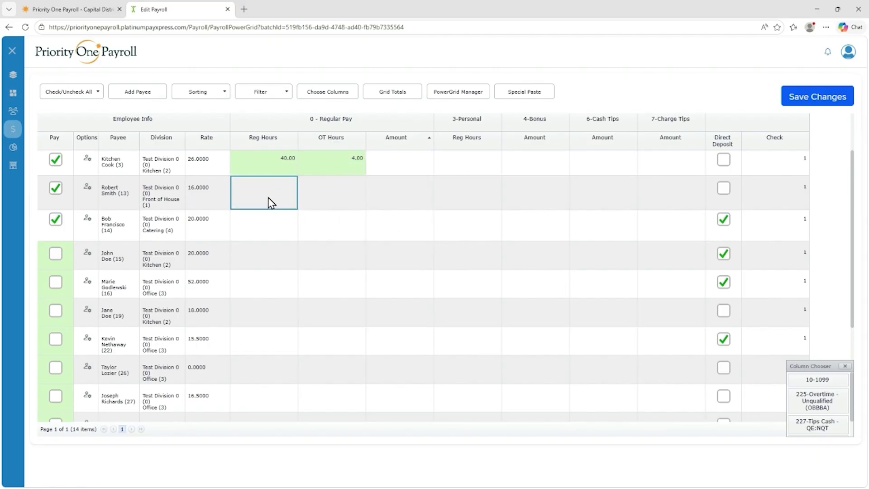
left_click(612, 170)
left_click(603, 199)
left_click(534, 203)
left_click(449, 202)
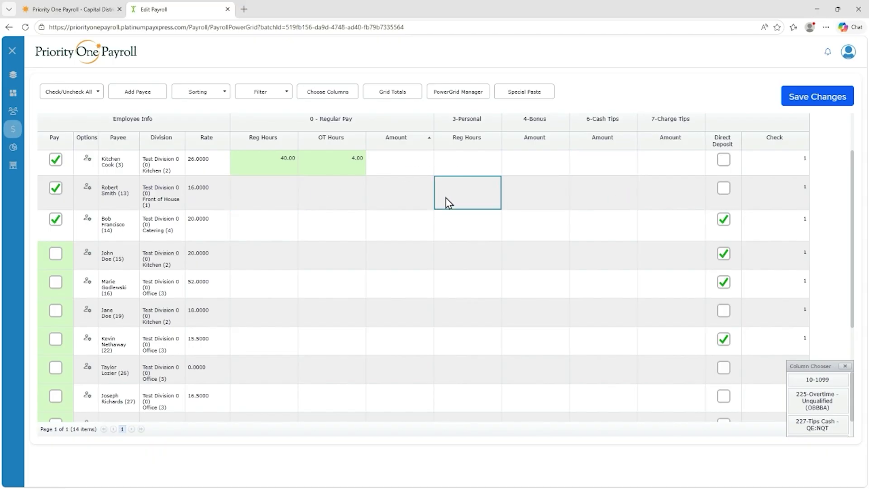
left_click(388, 222)
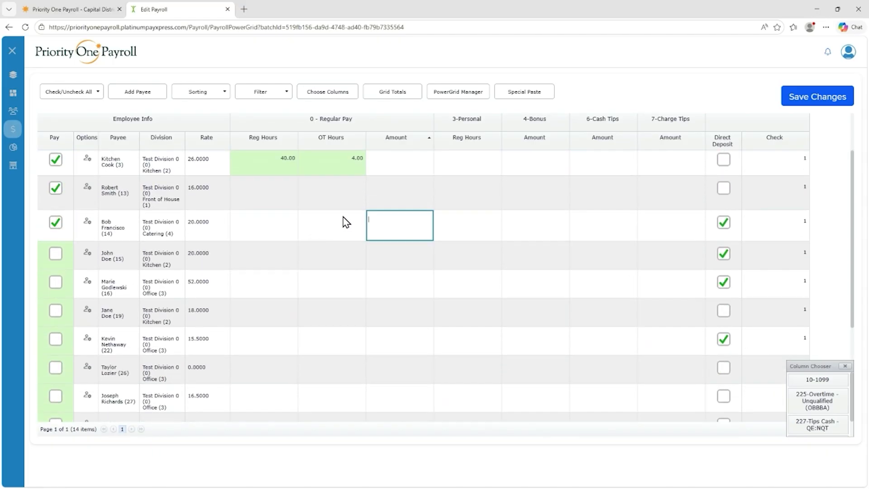
key("Tab")
key("Tab")
key("Tab")
key("Tab")
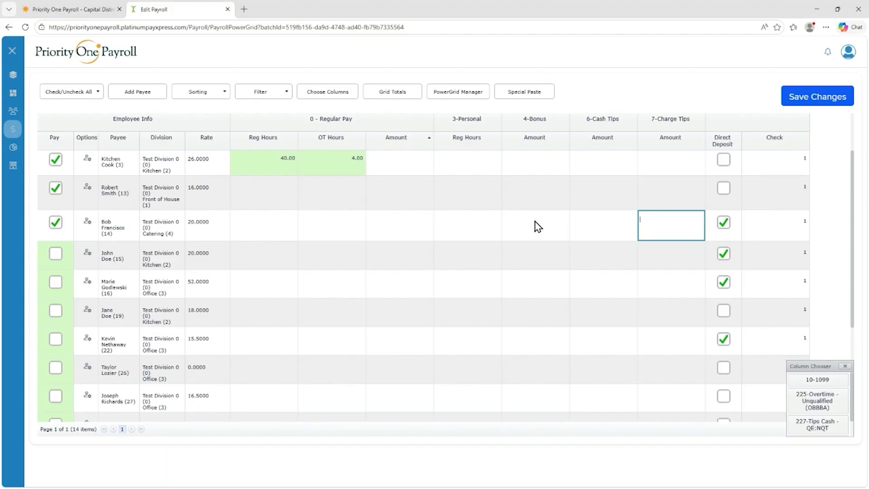
left_click(344, 199)
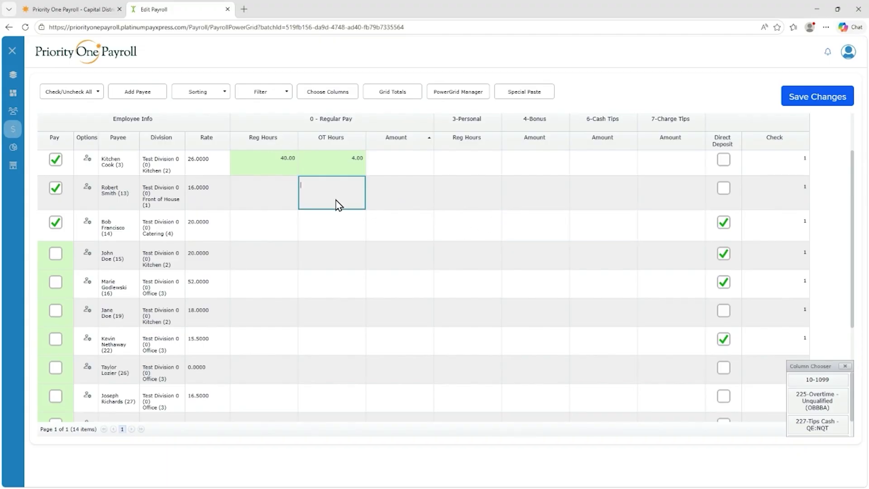
key("Up")
key("Down")
key("Down")
key("Left")
key("Left")
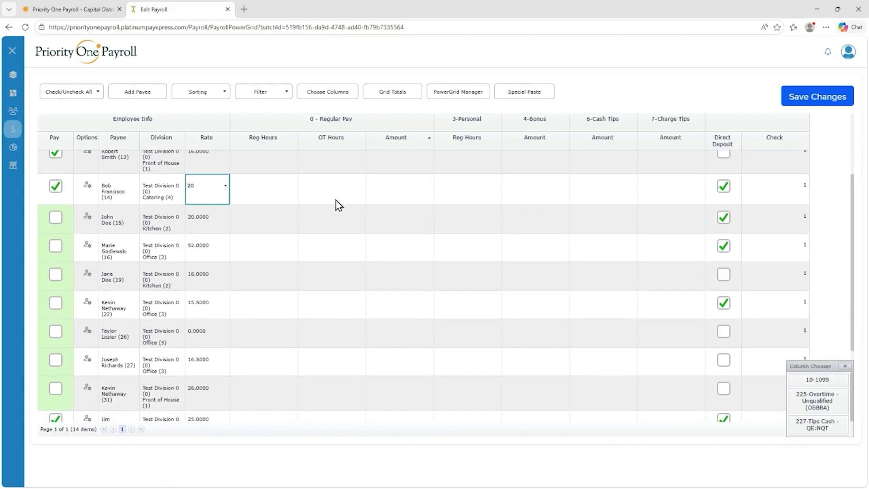
key("Right")
key("Right")
key("Up")
key("Up")
type("4")
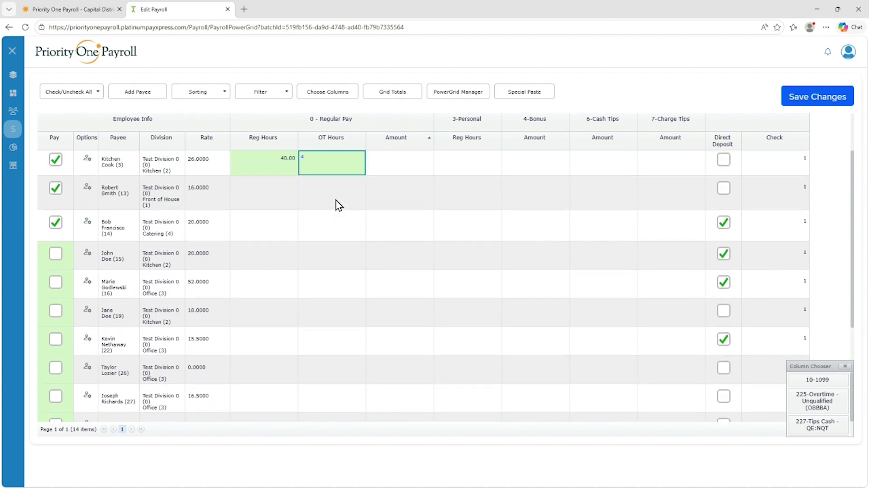
key("Left")
key("Right")
key("Down")
key("Down")
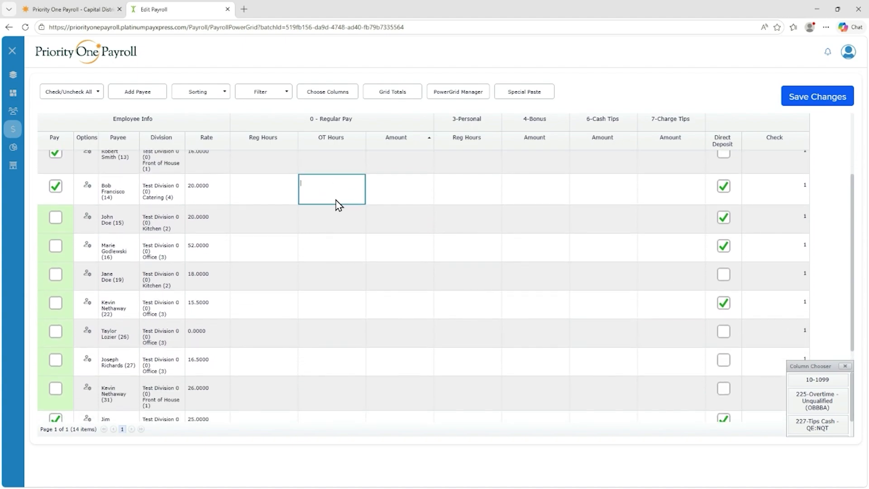
key("Up")
key("Up")
Enter 25 regular hours, 250 in cash tips and 350 in charge tips for the Front of House payee with the 16.0000 rate
key("Left")
key("Down")
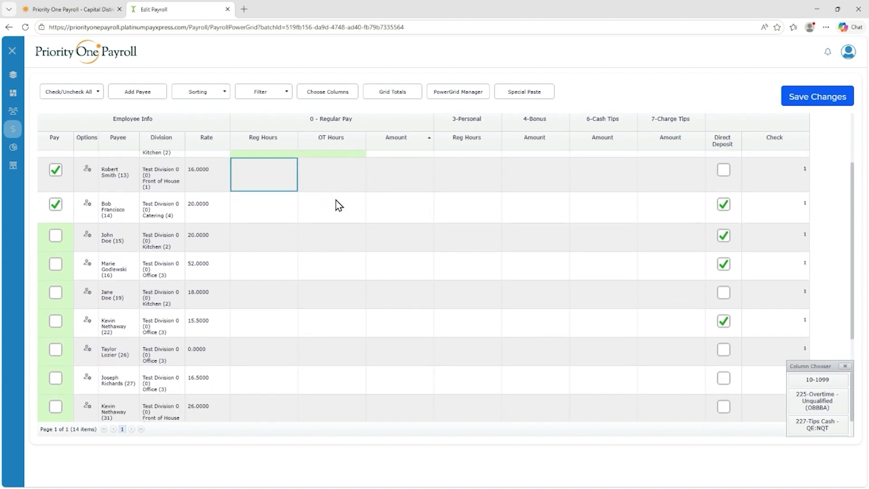
scroll(374, 189, "up", 1)
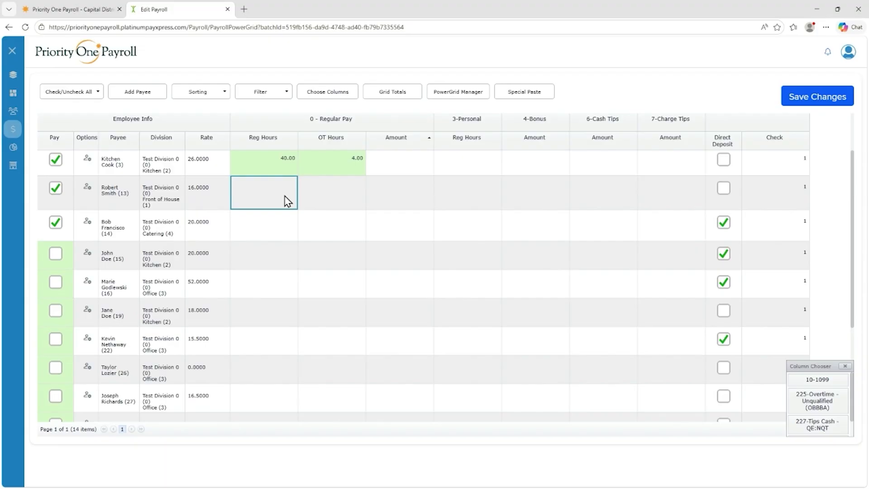
type("25")
key("Tab")
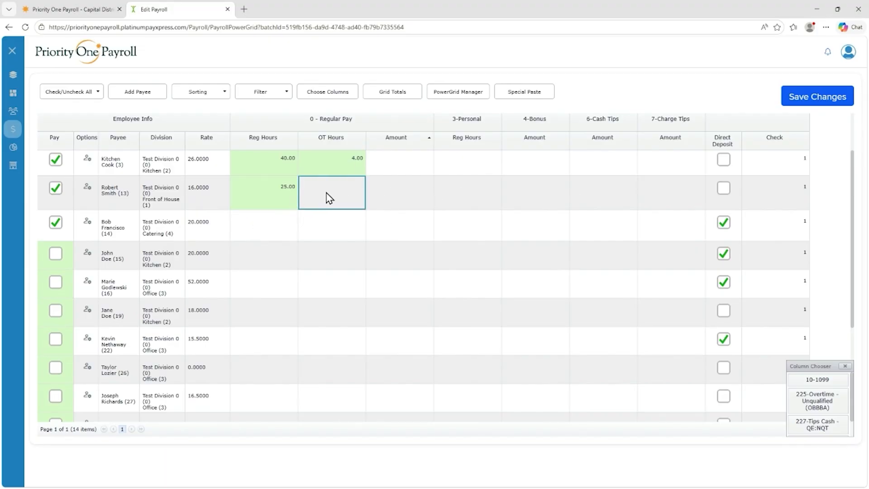
left_click(604, 190)
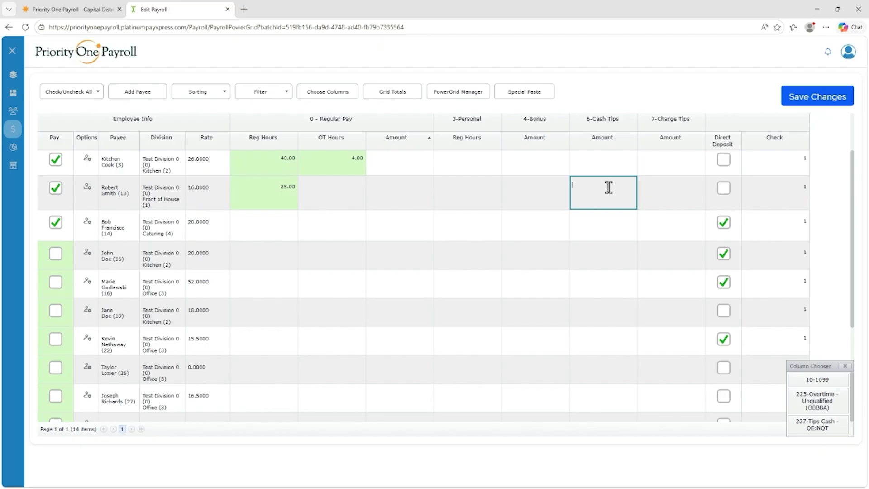
type("250")
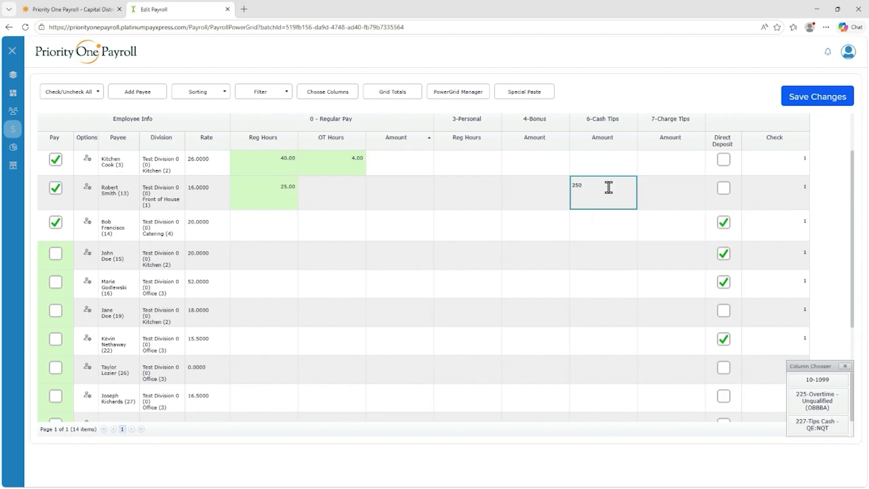
key("Tab")
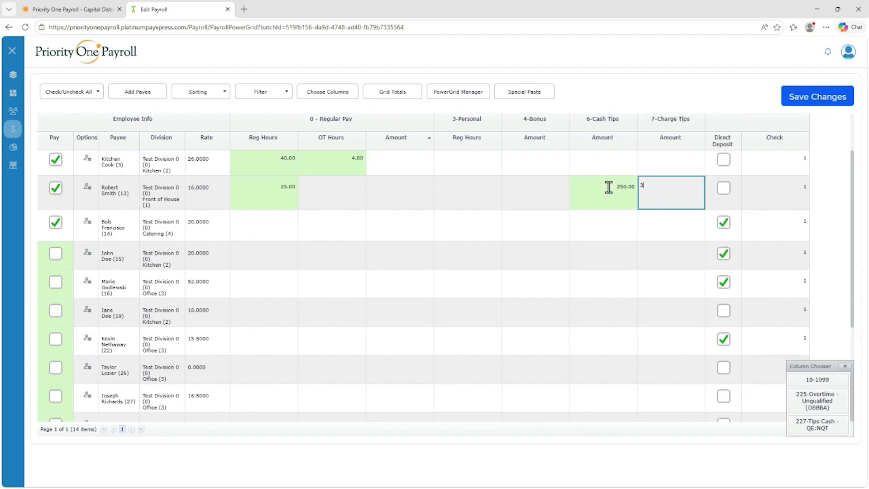
key("Tab")
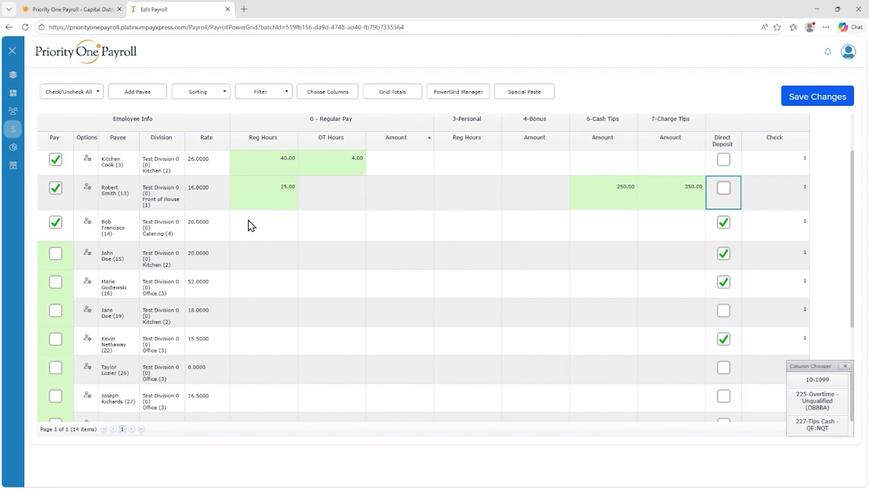
Enter 40 regular hours under Regular Pay for the Catering payee
left_click(276, 233)
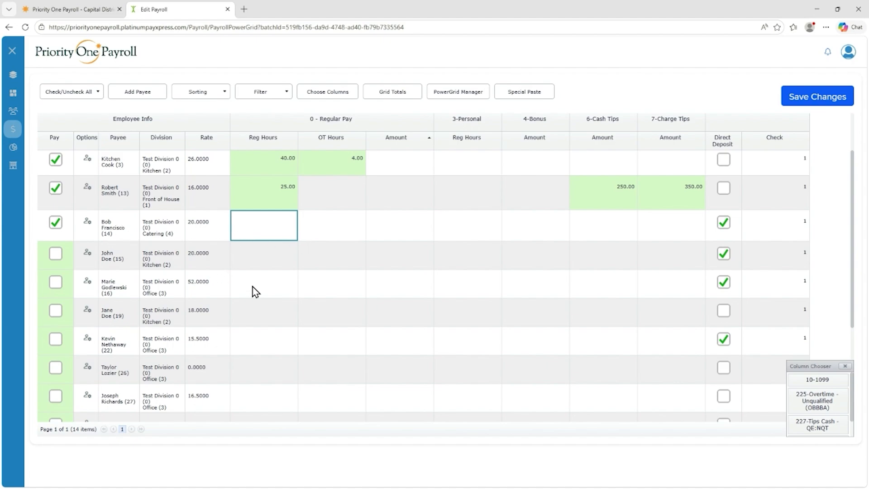
type("40")
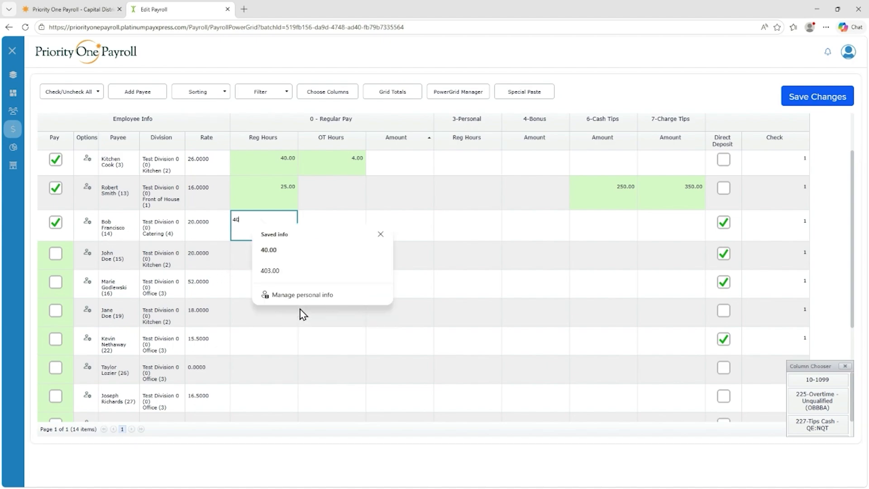
key("Tab")
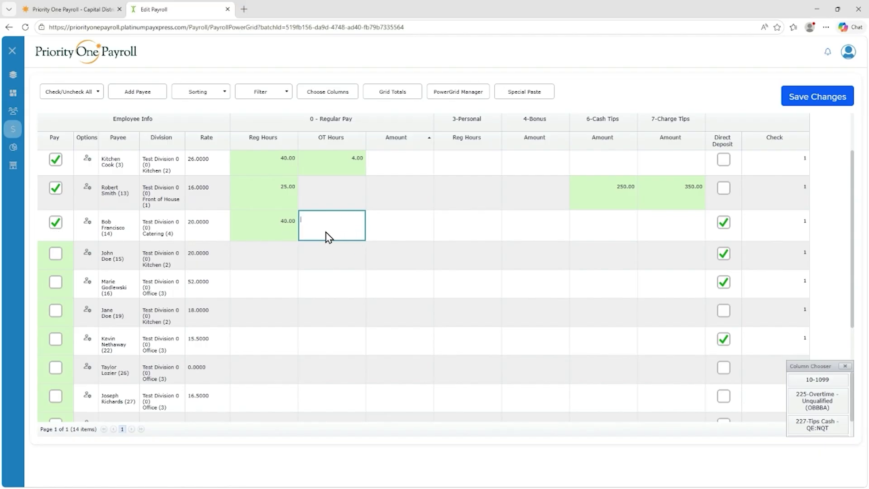
Duplicate the Catering payee's row through its row options
left_click(112, 227)
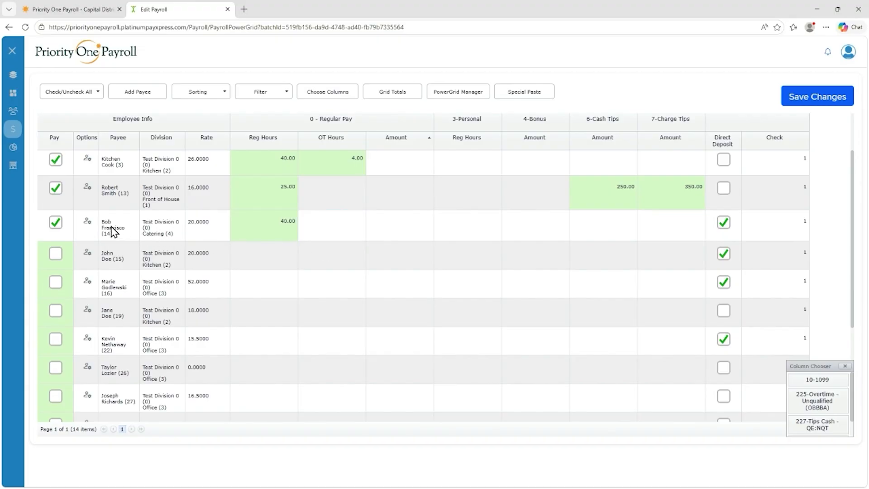
left_click(86, 225)
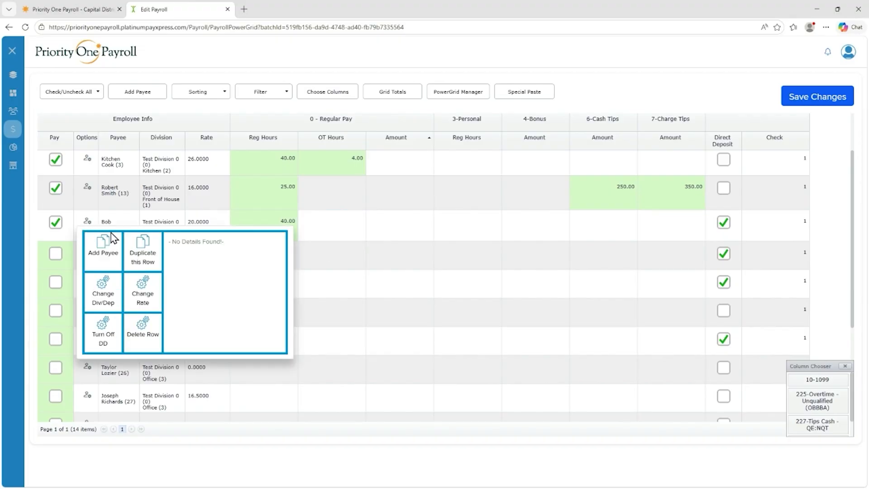
left_click(144, 258)
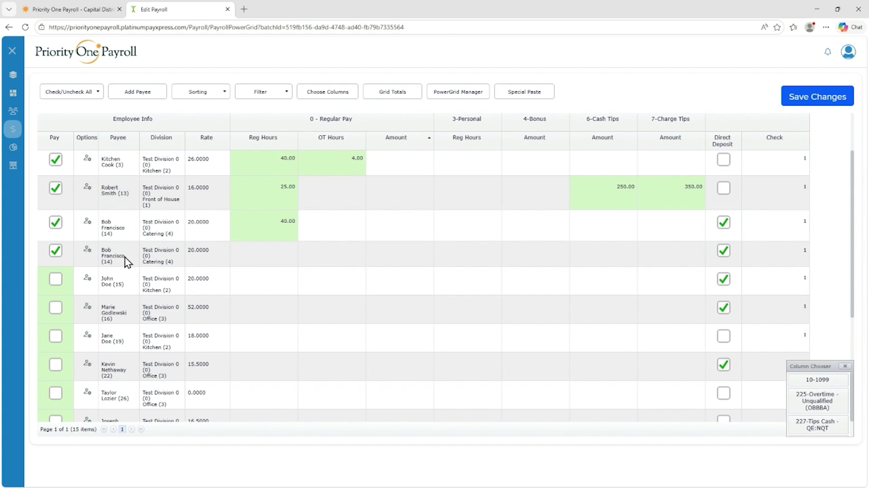
Enter 40 Personal hours in the duplicated Catering row and set its check number to 2
left_click(462, 256)
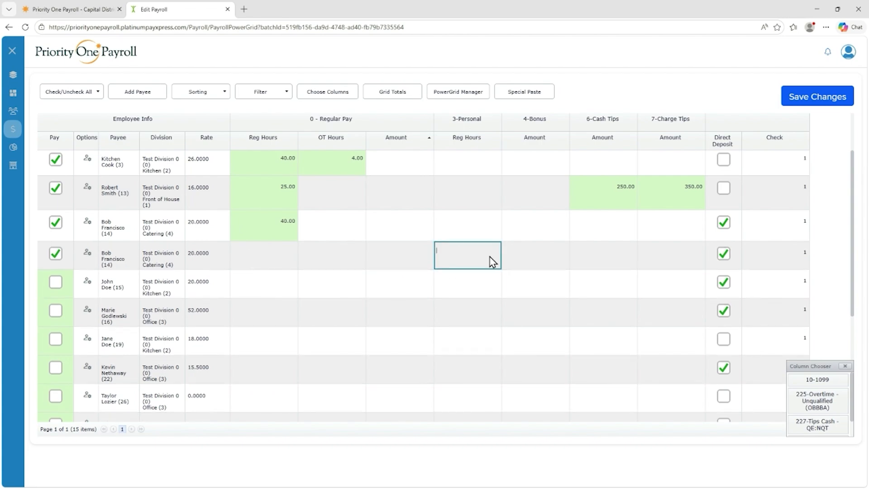
key("Tab")
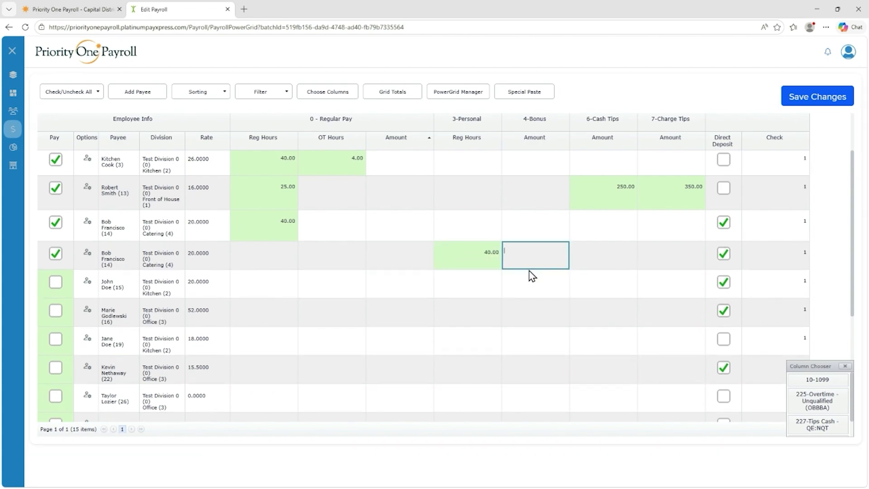
left_click(803, 252)
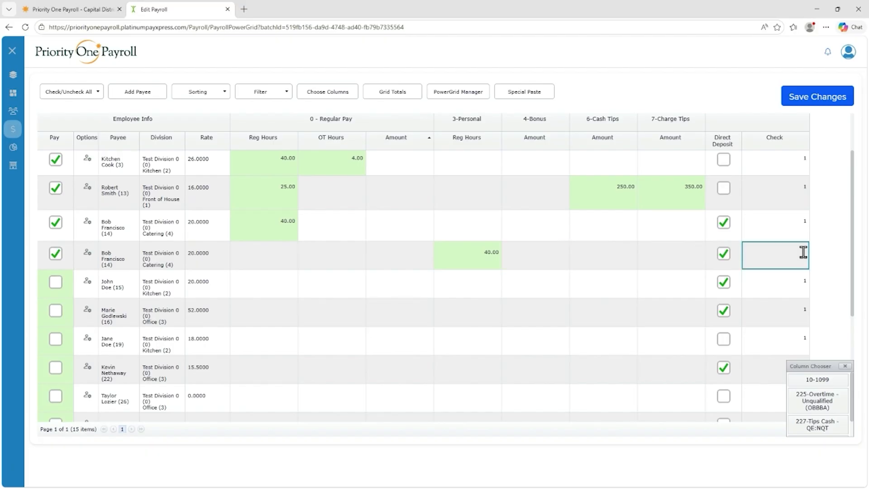
type("2")
key("Return")
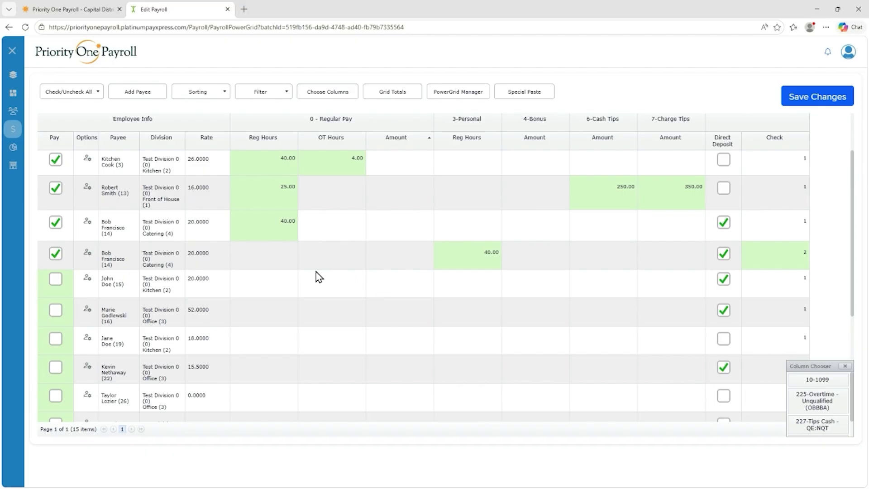
Enter 4 regular hours for the Front of House payee with the 25.0000 rate
scroll(302, 286, "down", 2)
scroll(293, 277, "up", 2)
scroll(291, 280, "down", 1)
scroll(237, 290, "down", 2)
scroll(265, 291, "down", 3)
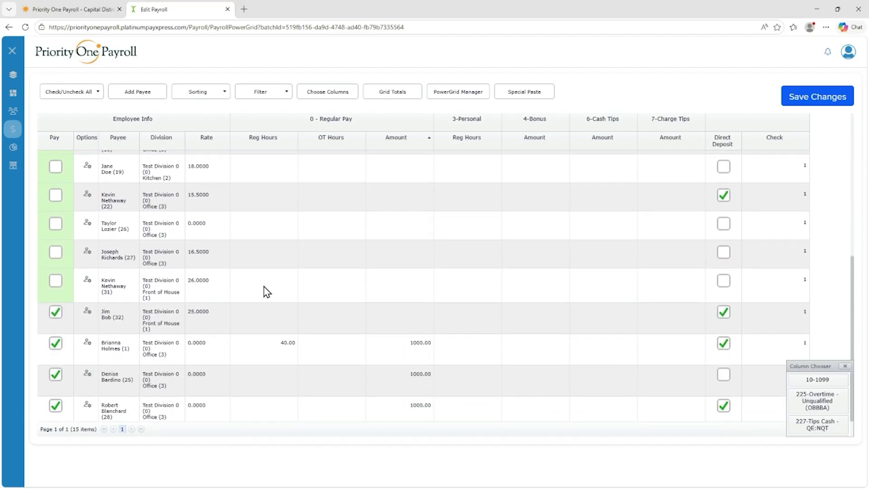
left_click(260, 320)
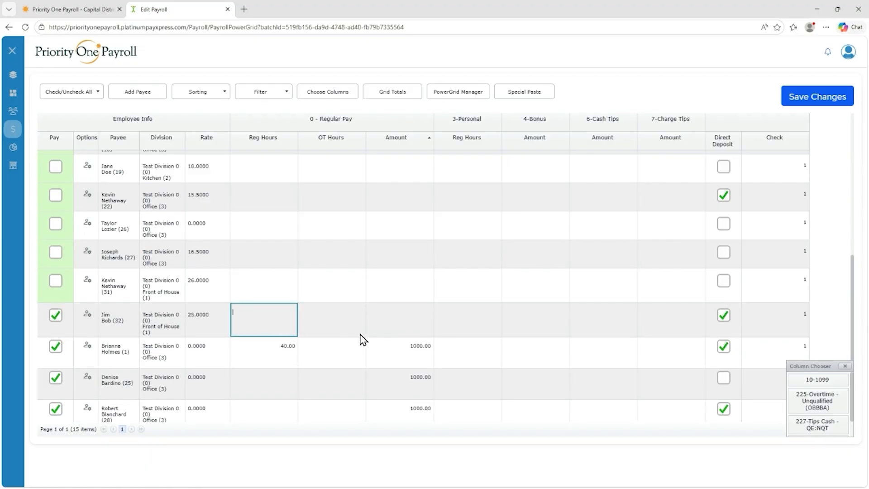
type("4")
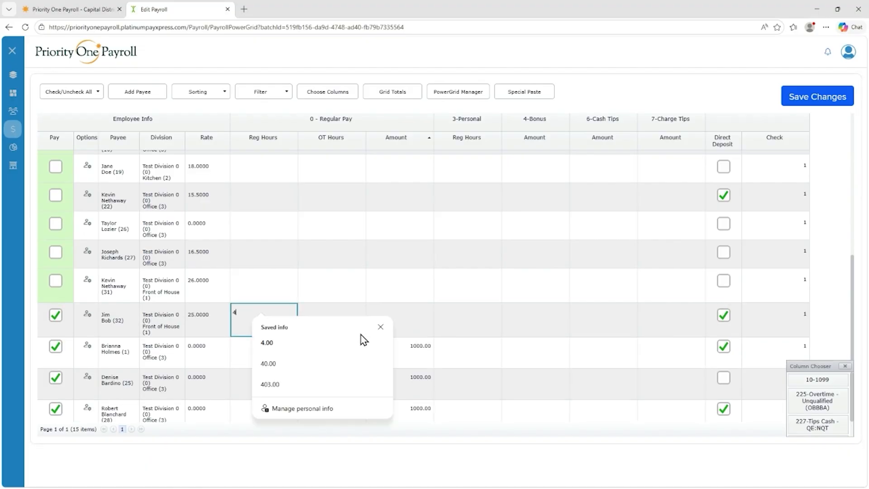
left_click(358, 340)
Exclude the salaried Office payee who has 40 regular hours from this payroll and save the grid changes
left_click(56, 347)
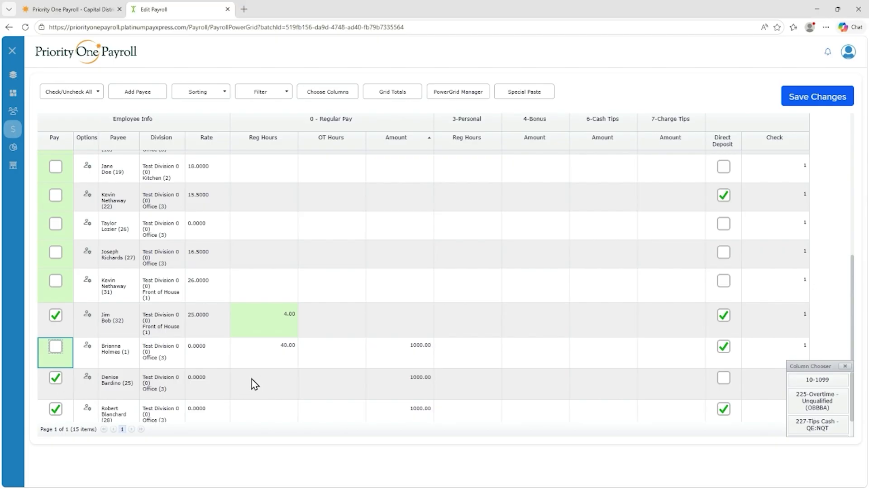
left_click(818, 98)
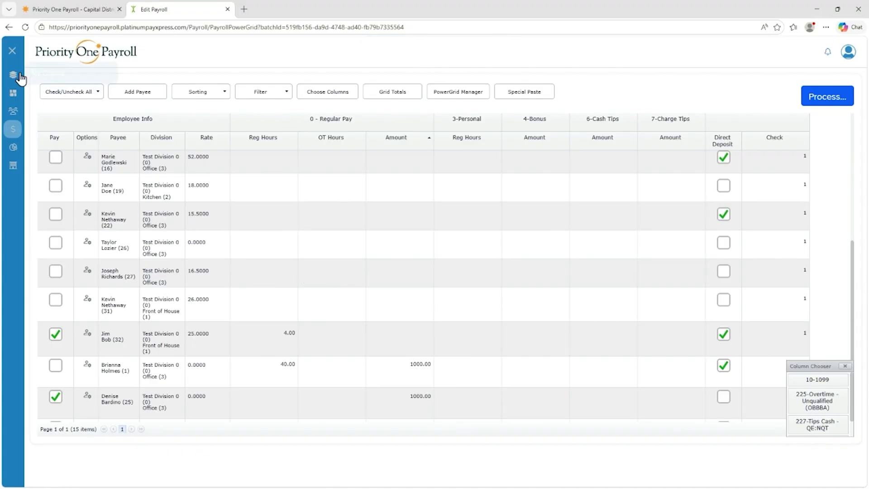
Return to the Today dashboard and reopen the current payroll for editing through Run Payroll
left_click(16, 92)
left_click(43, 95)
left_click(60, 109)
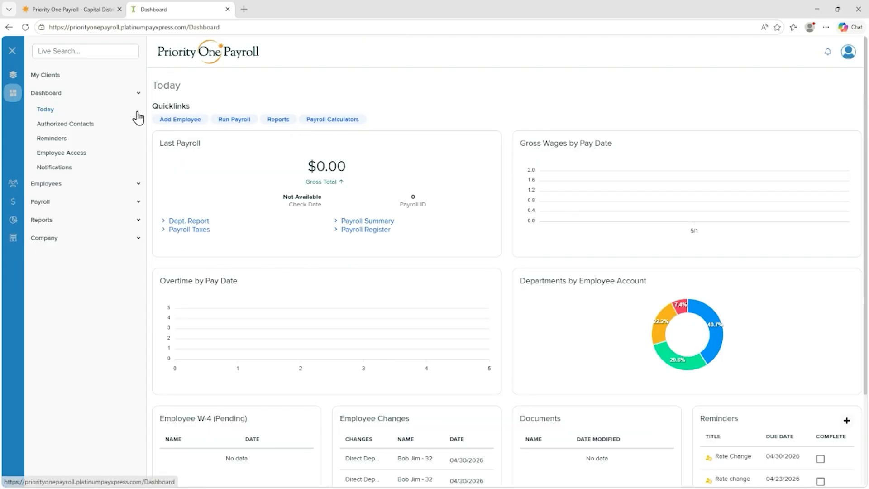
left_click(244, 121)
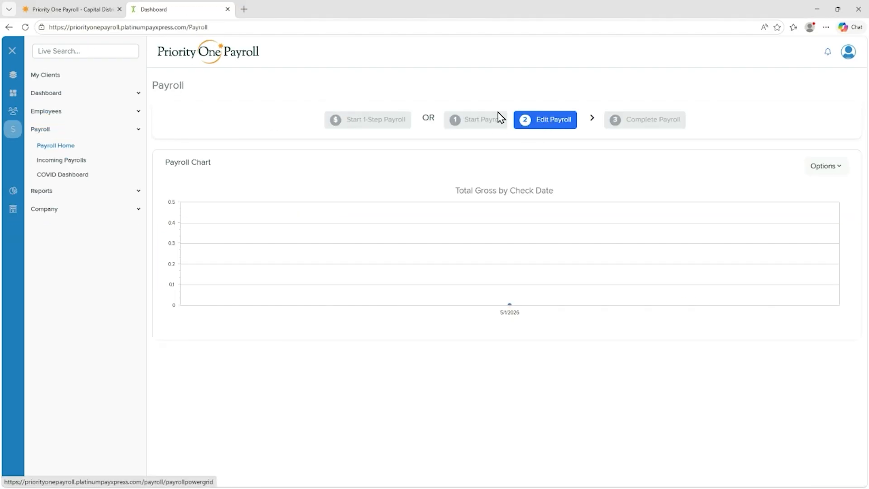
left_click(538, 125)
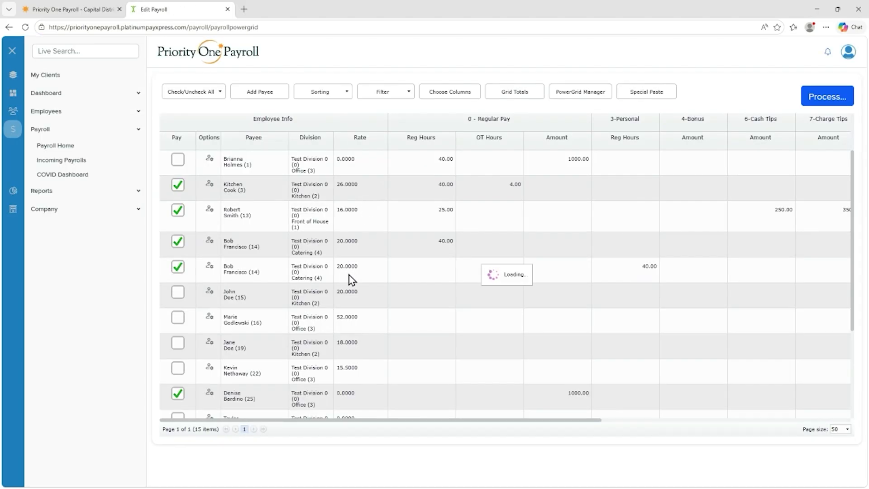
Enter 40 regular hours for the first salaried Office payee still marked for pay
scroll(361, 330, "down", 3)
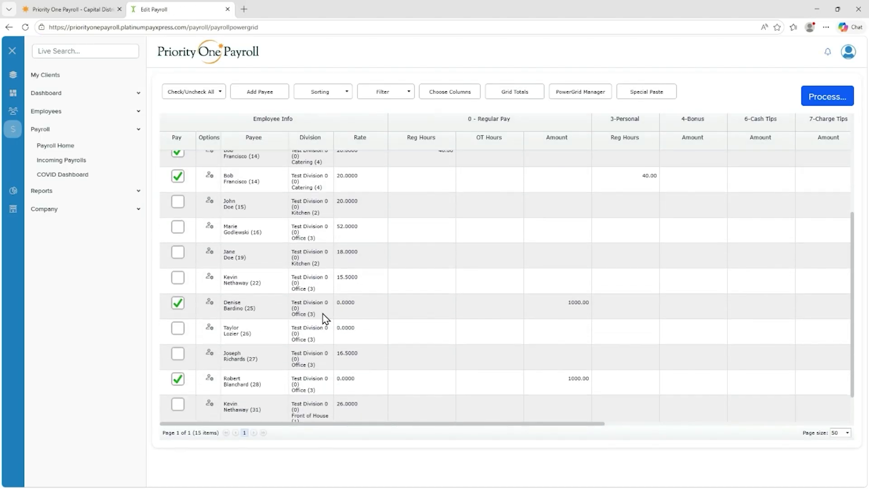
left_click(428, 311)
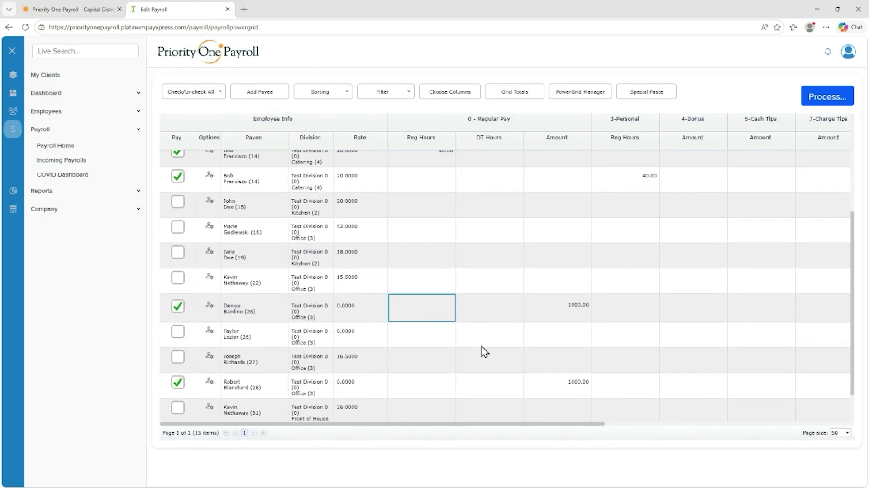
type("40")
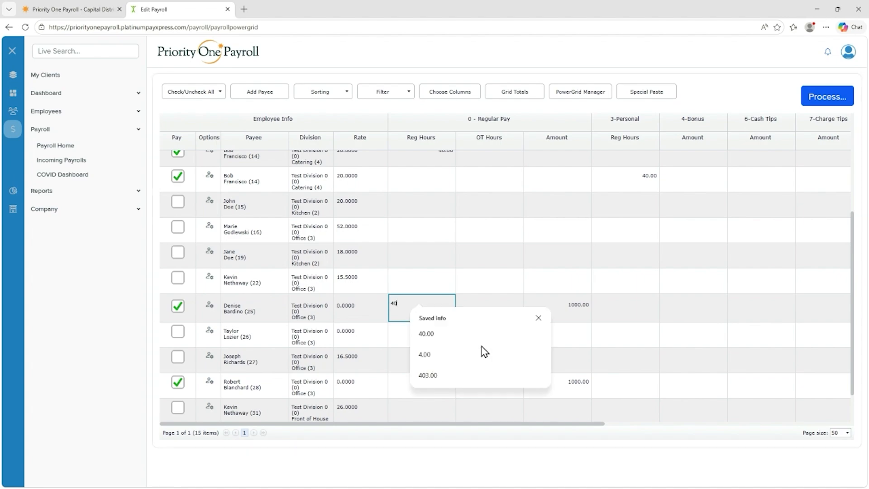
key("Tab")
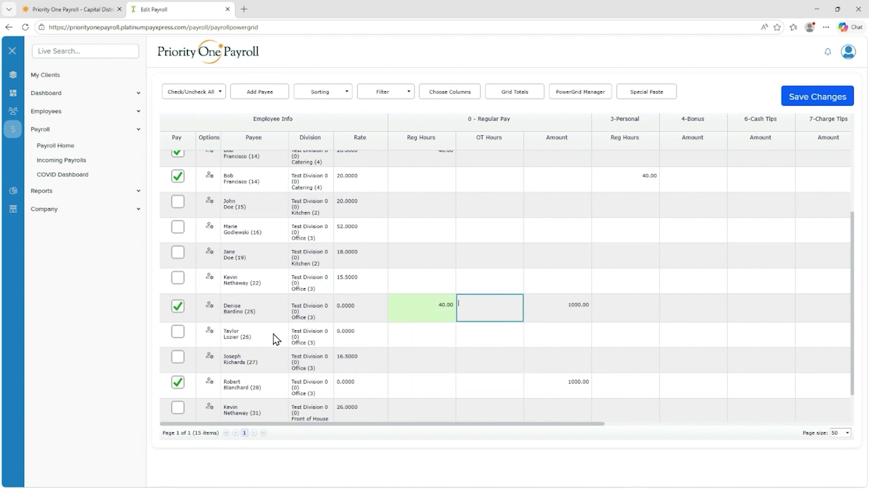
Exclude the other salaried Office payee, who has a 1000.00 amount but no regular hours, from this payroll
left_click(177, 382)
scroll(571, 208, "up", 2)
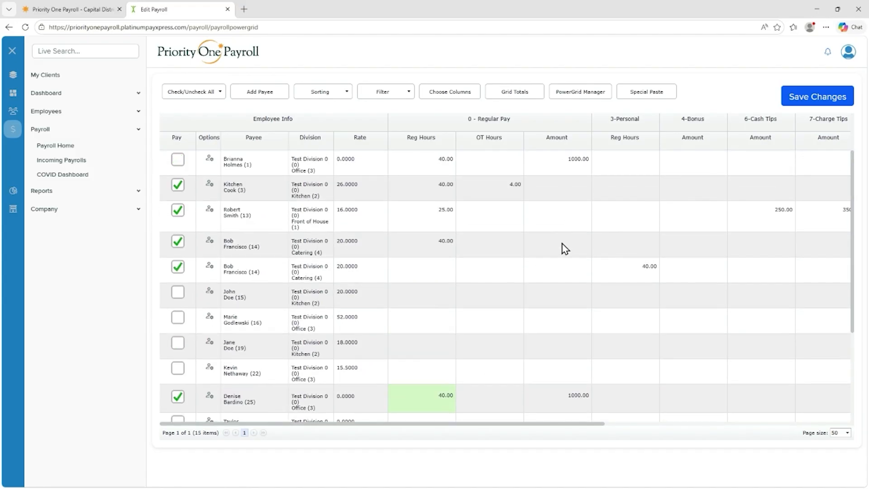
Review all payee rows for pay selection, hours, amounts and tips, including the direct deposit and check number columns
scroll(563, 259, "down", 3)
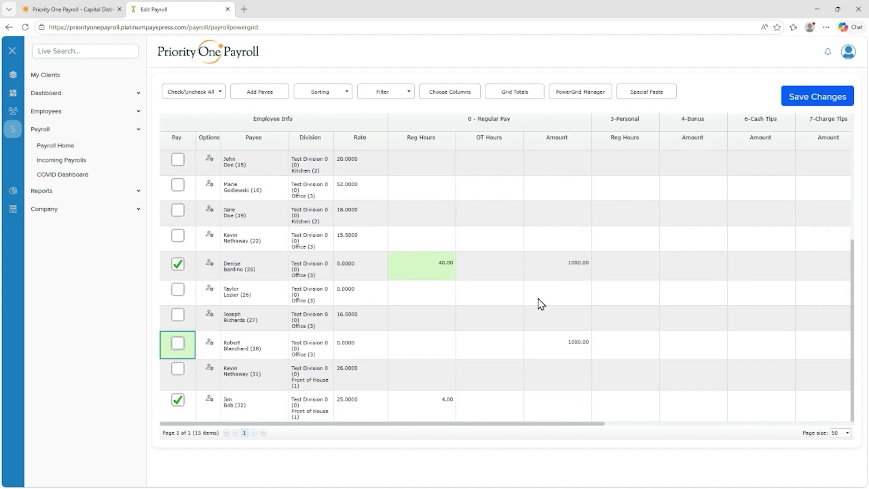
scroll(530, 388, "up", 3)
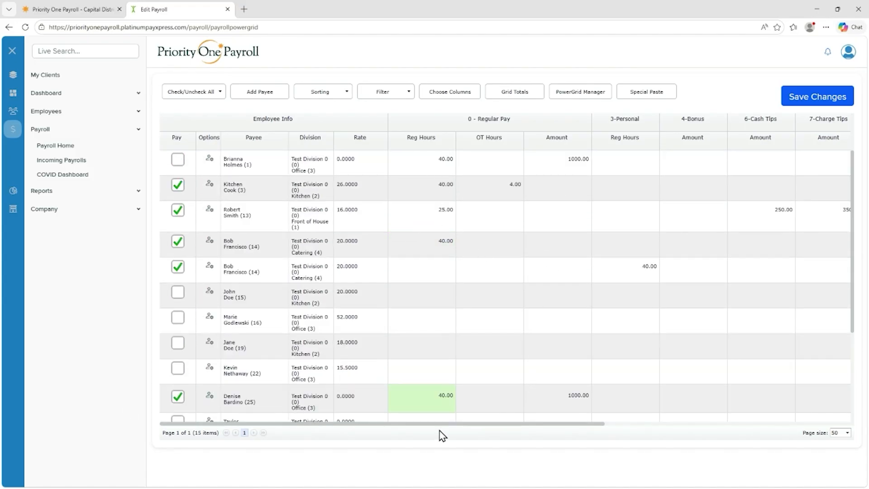
scroll(492, 169, "down", 3)
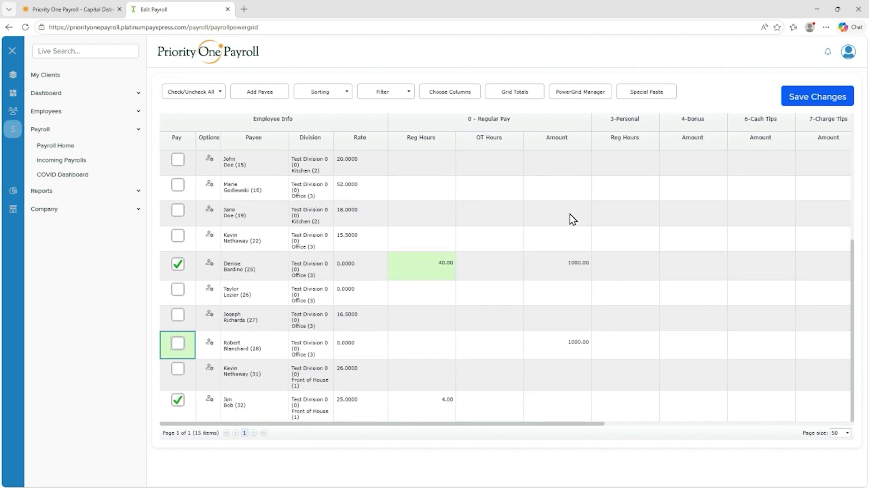
scroll(576, 213, "up", 1)
scroll(573, 325, "up", 2)
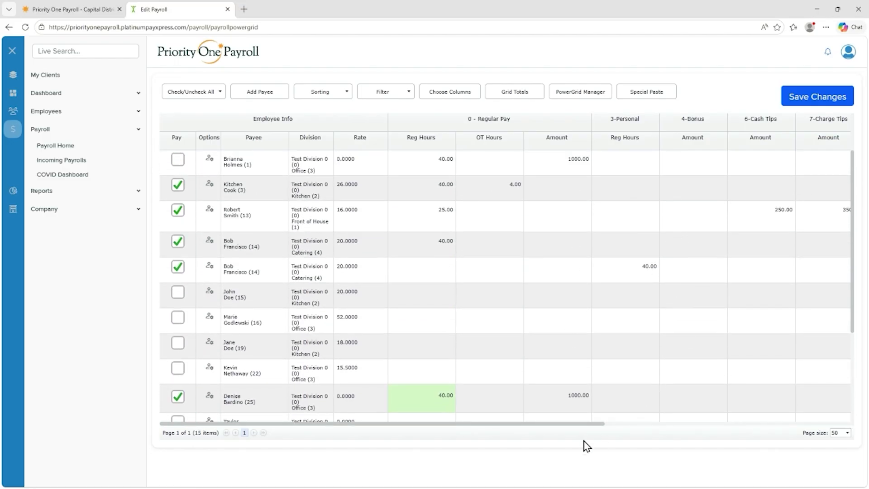
scroll(589, 421, "down", 3)
left_click(675, 417)
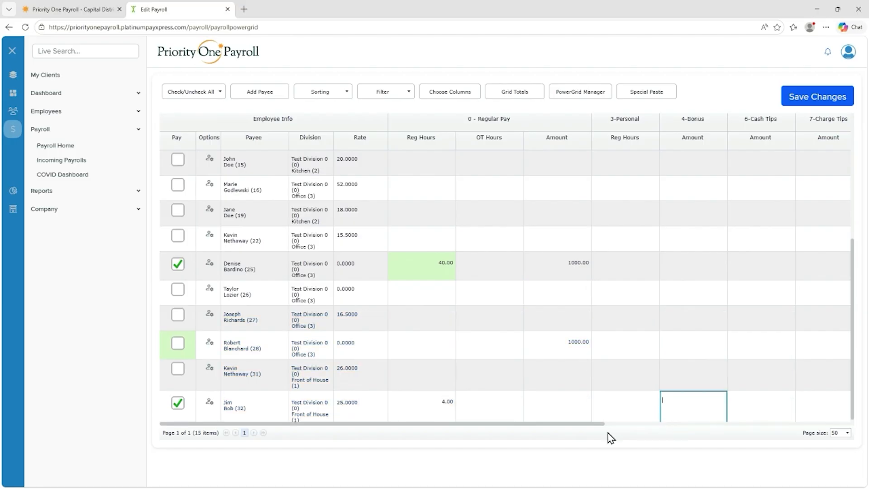
key("shift+Tab")
scroll(809, 264, "up", 3)
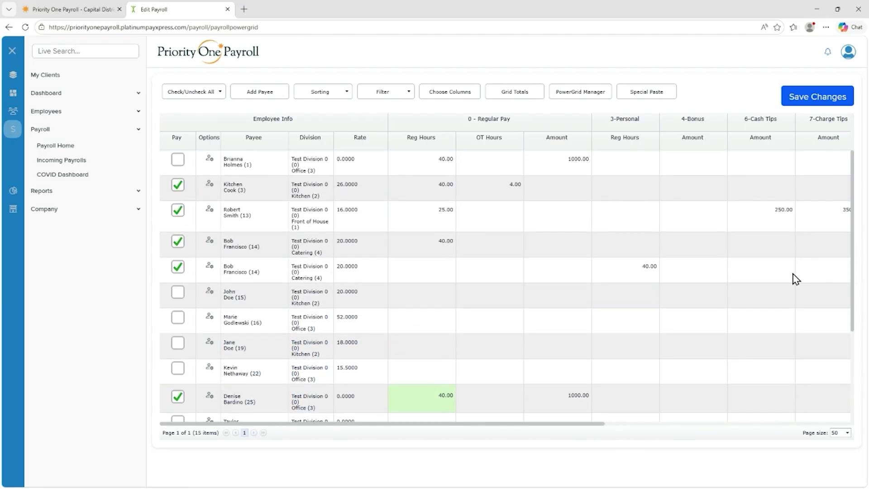
left_click_drag(555, 428, 654, 426)
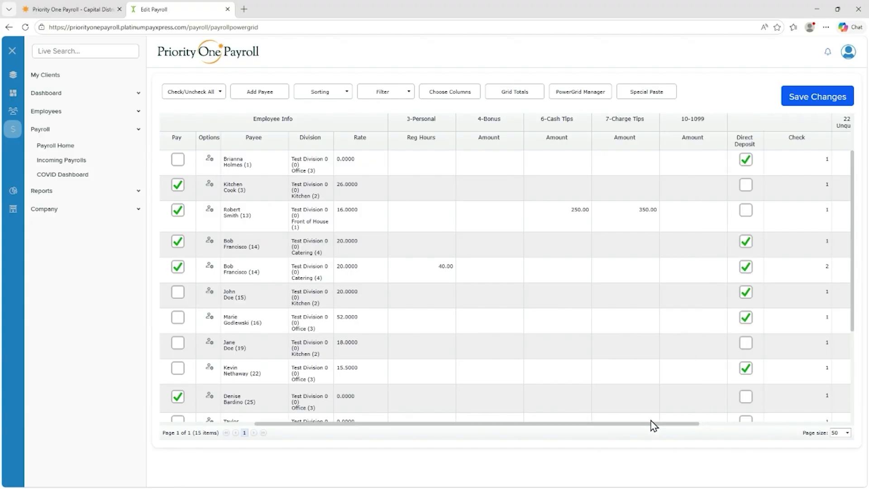
Save the grid changes and process the payroll for the selected employees, continuing to Payroll Totals
left_click(820, 99)
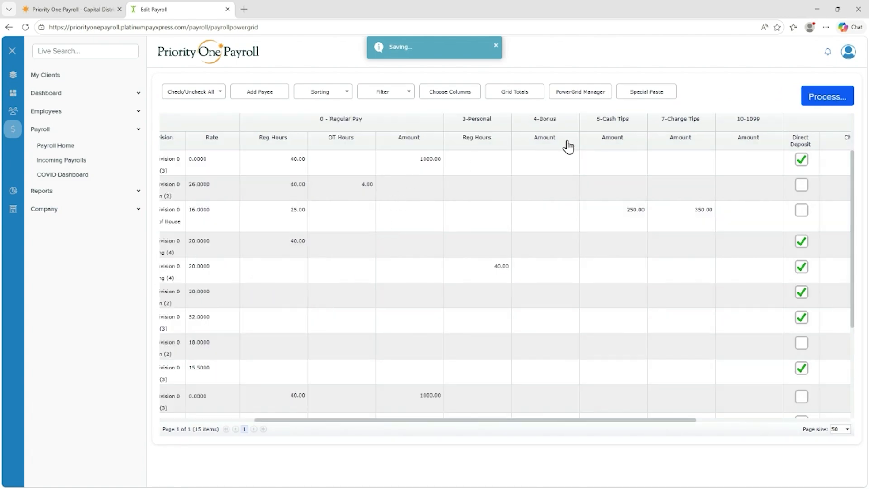
left_click(828, 98)
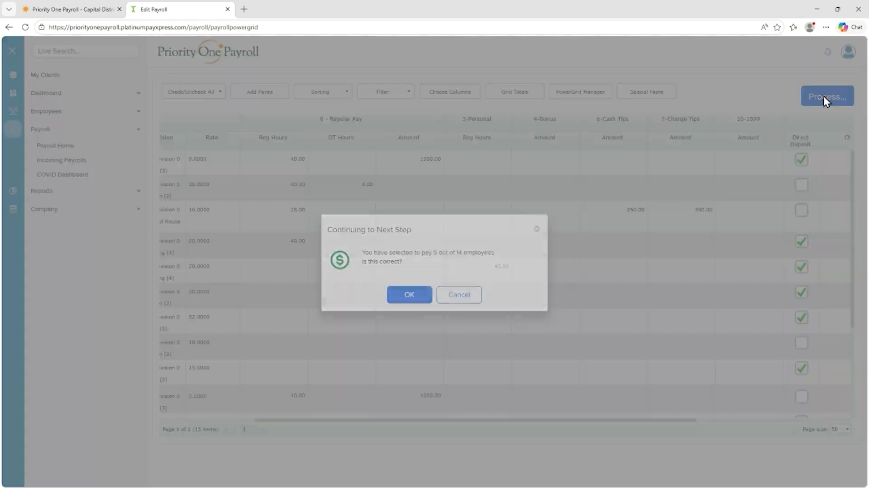
left_click(419, 294)
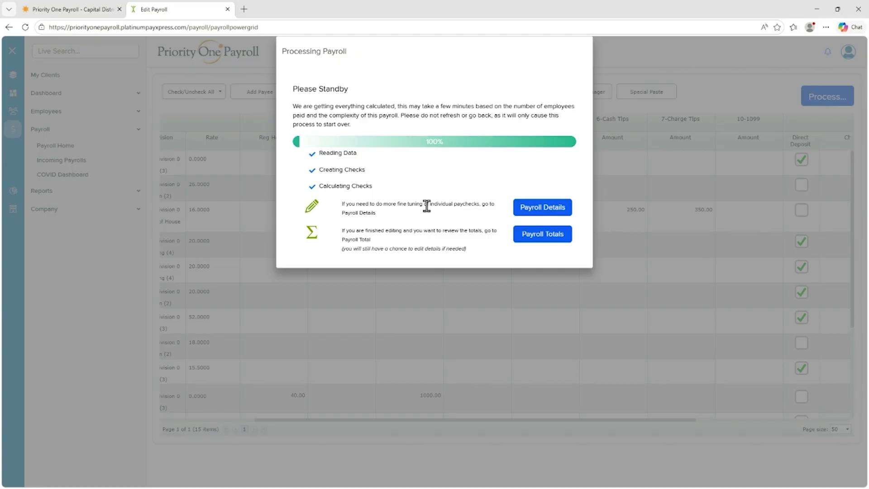
left_click(546, 235)
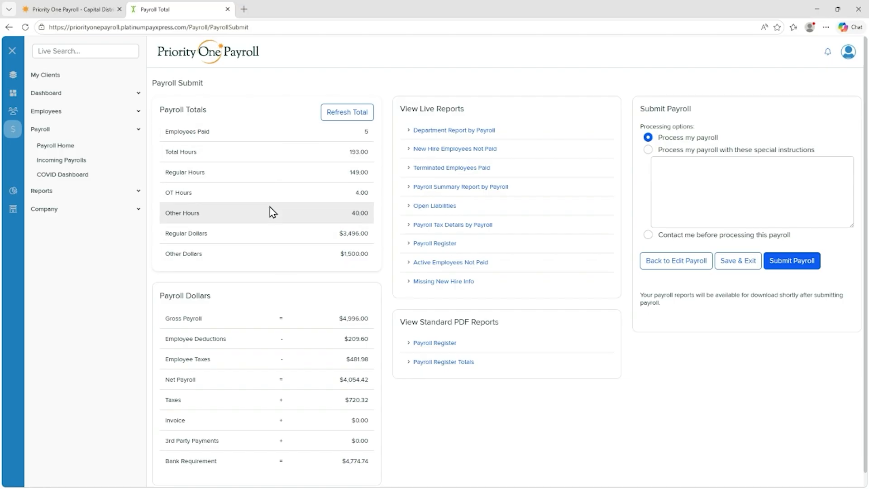
Examine the payroll totals and the standard PDF Payroll Register, closing the report when finished
scroll(288, 249, "down", 1)
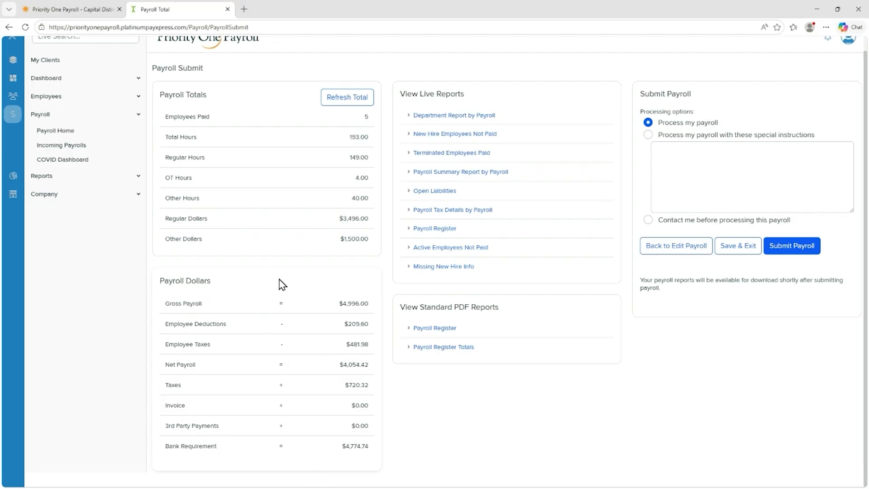
scroll(279, 284, "up", 1)
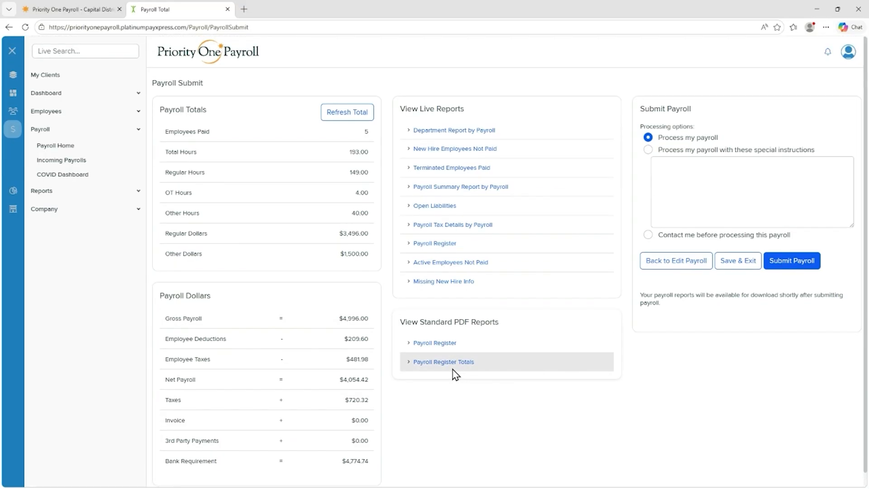
left_click(448, 345)
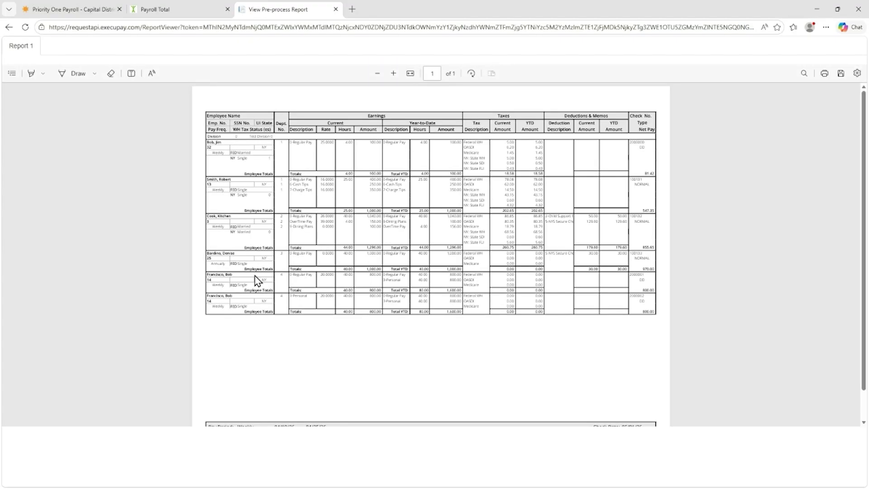
scroll(445, 338, "down", 1)
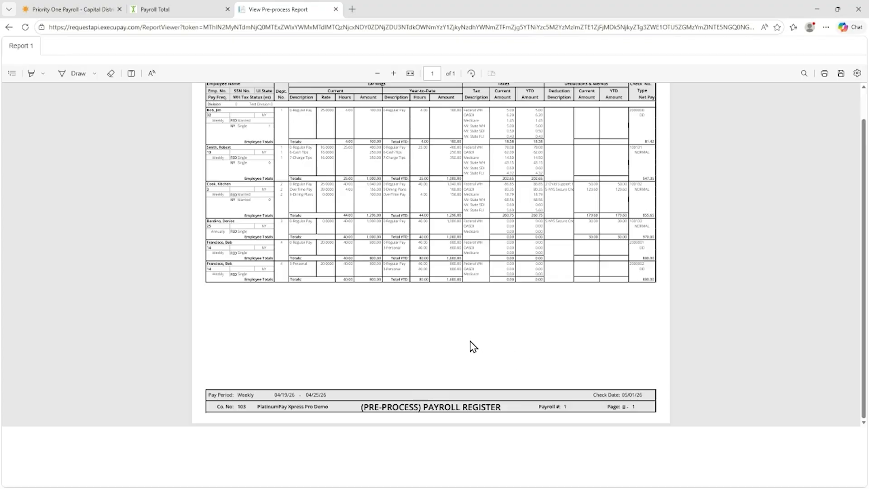
scroll(471, 344, "up", 1)
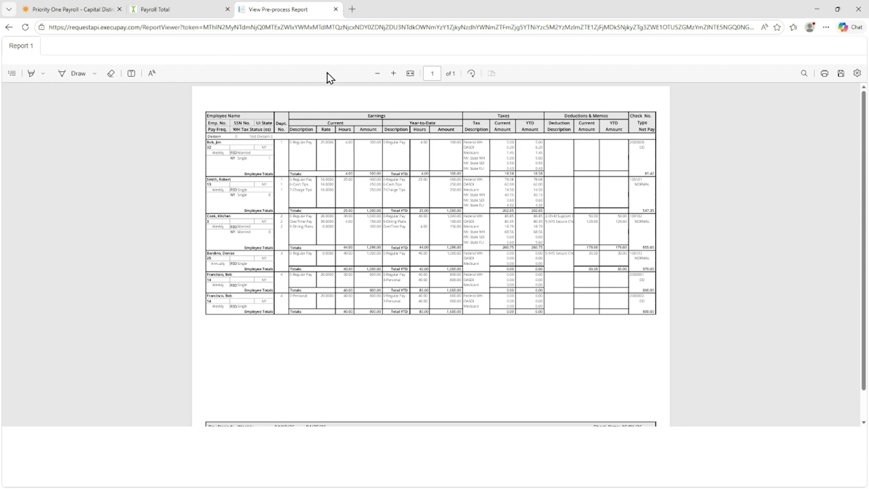
left_click(336, 9)
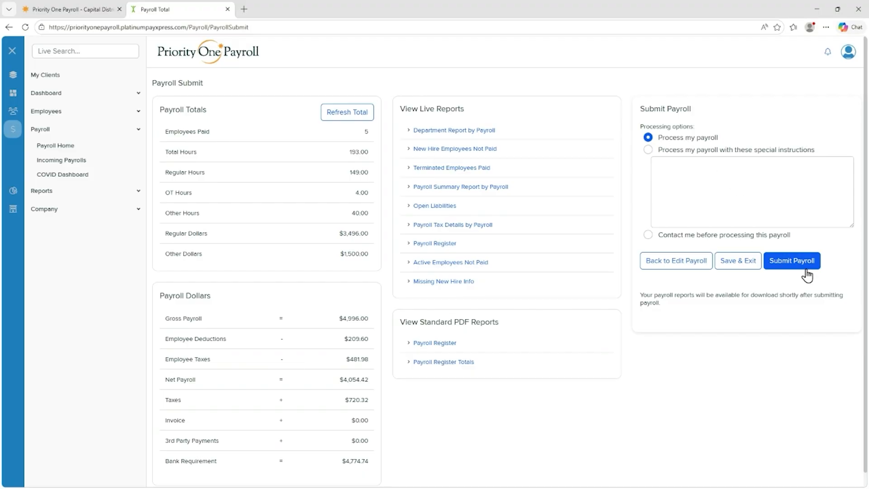
Submit the payroll with the special instructions "Check 4 to make sure I paid correctly." and confirm the submission
left_click(649, 150)
left_click(677, 175)
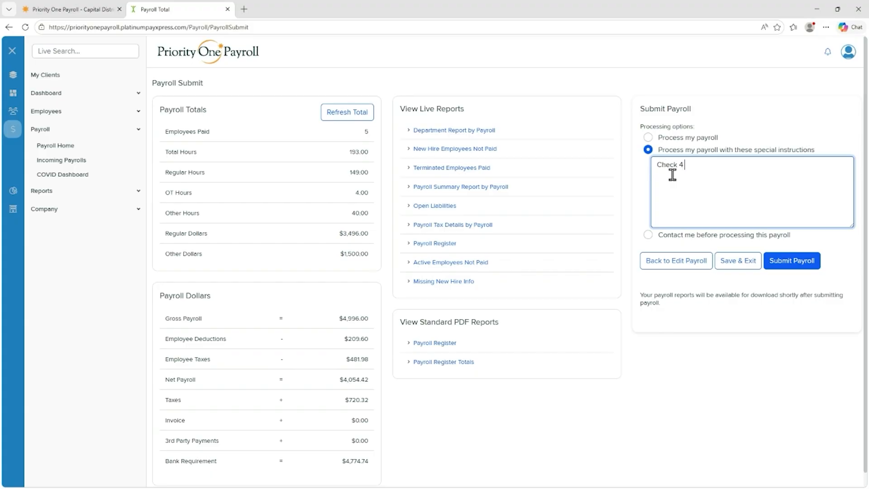
type("Check 4 to make sure I paid correctly.")
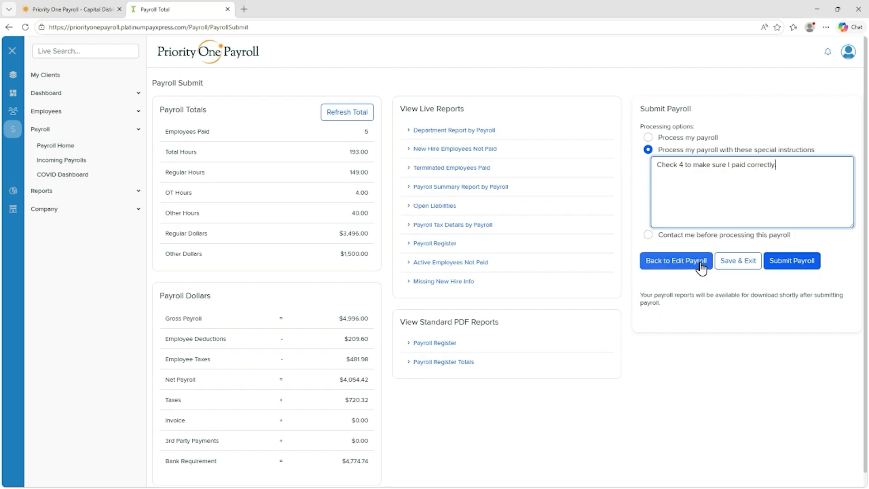
left_click(795, 263)
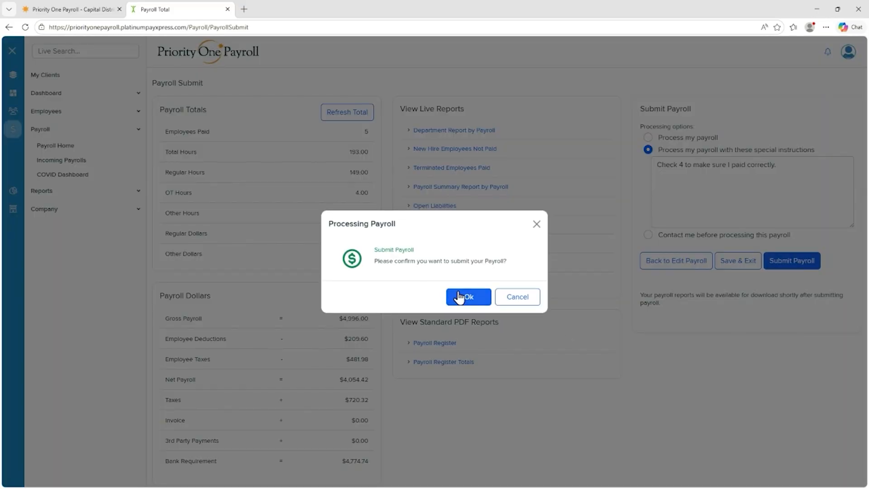
left_click(460, 297)
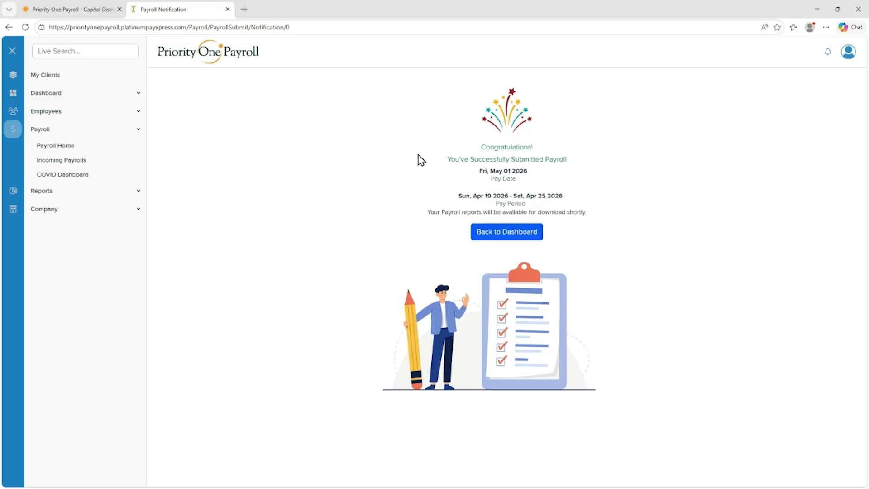
Return from the submission notice to the dashboard and open Payroll Home
left_click(511, 234)
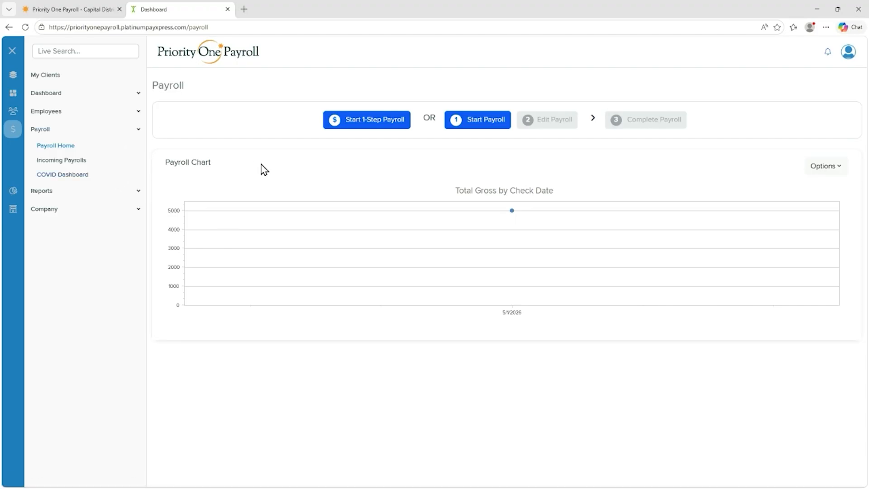
left_click(68, 147)
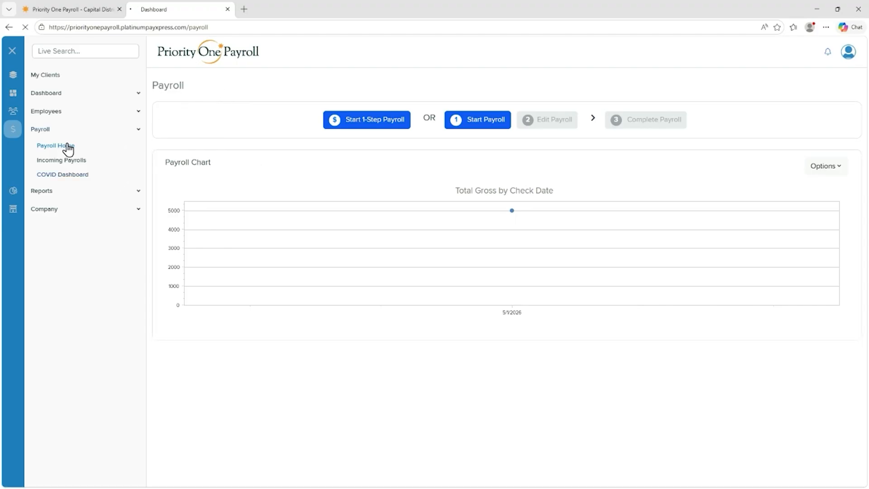